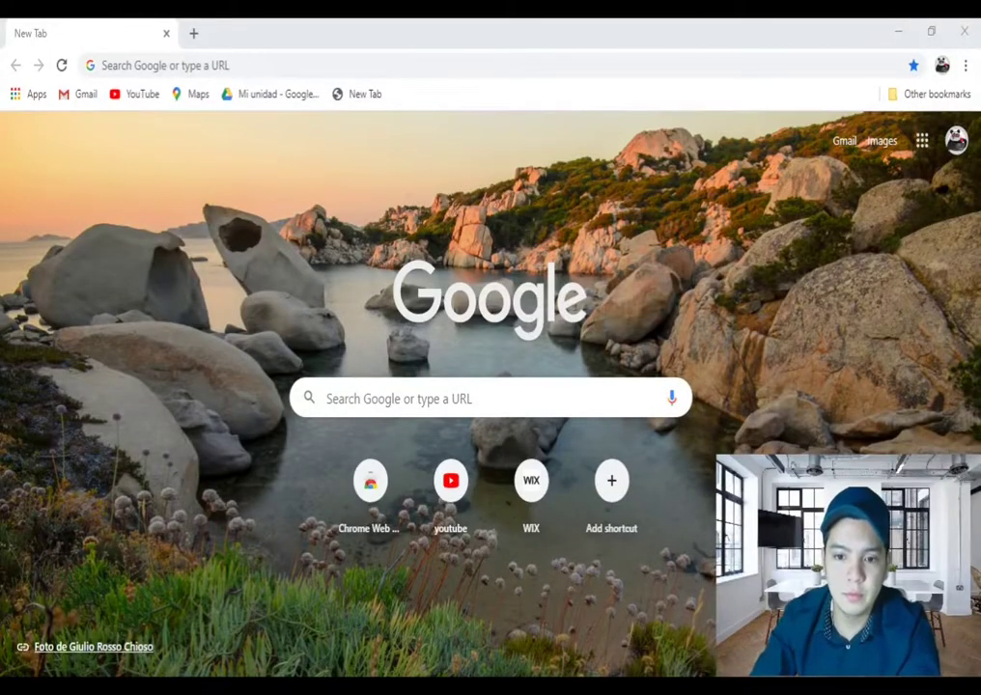
# - Open the wix.com account page that lists the existing sites
pyautogui.hotkey('alt', 'Tab')
pyautogui.write('wi')
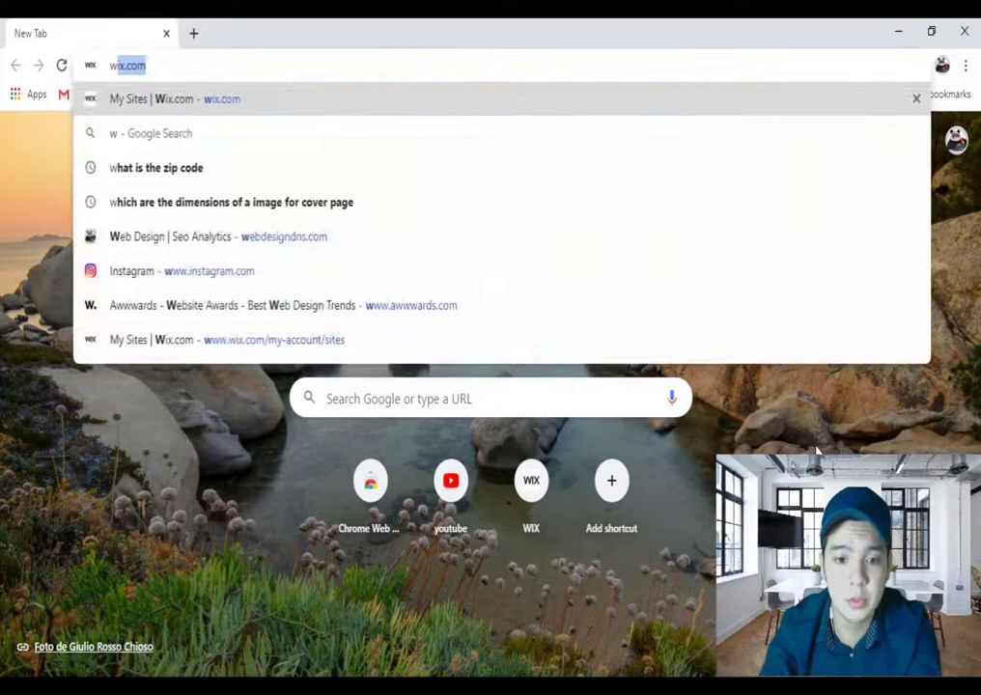
pyautogui.press('Return')
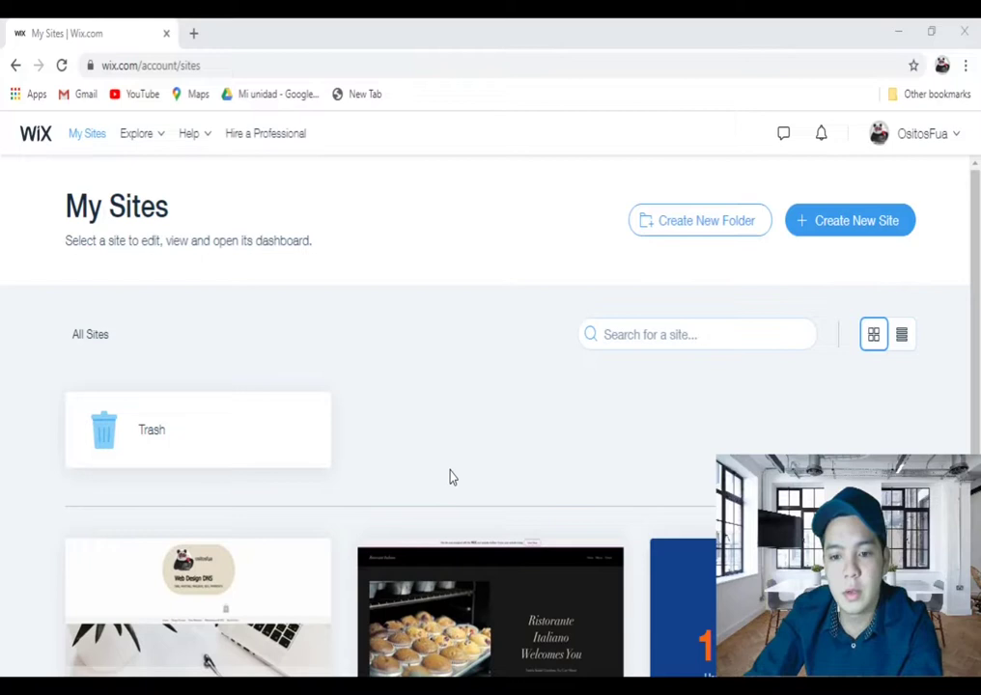
# - Start a new site in the Fitness category and choose to build it from a template with the Editor
pyautogui.click(829, 221)
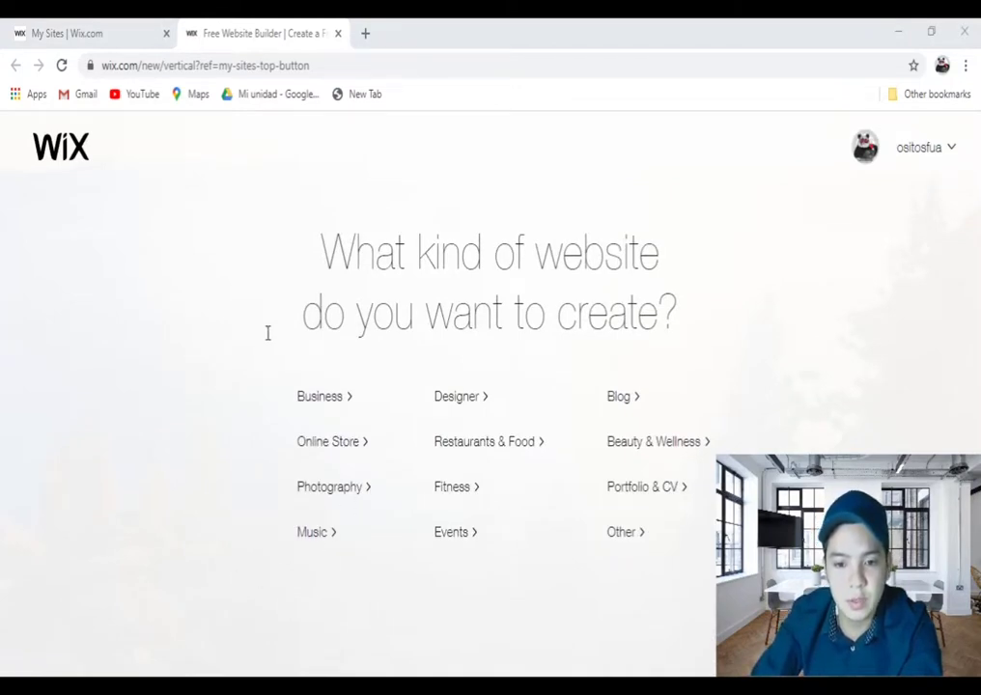
pyautogui.click(454, 482)
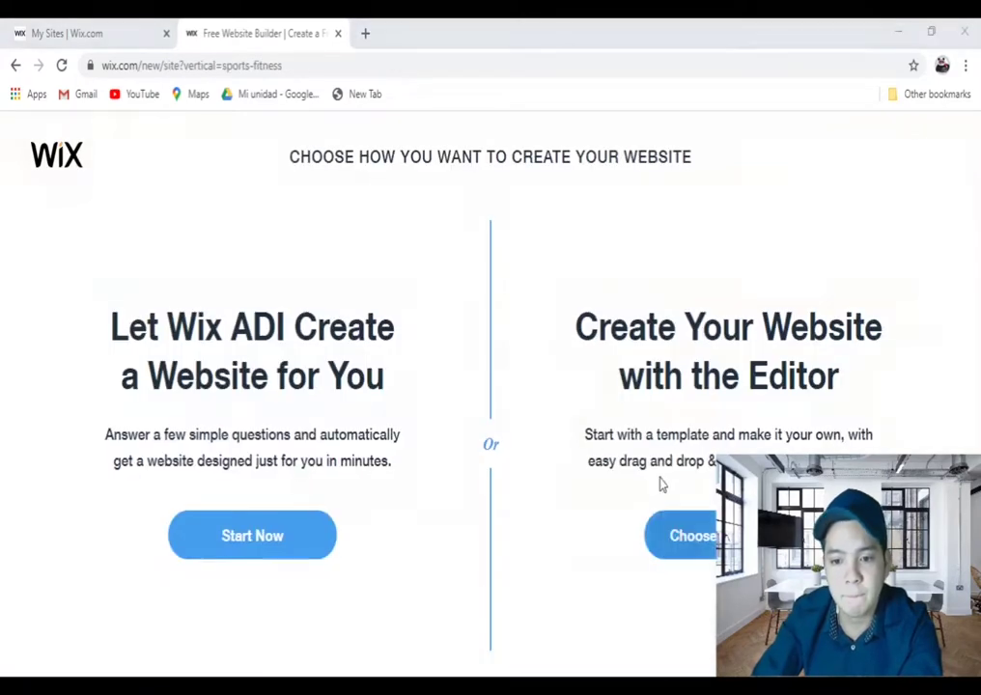
pyautogui.click(219, 404)
pyautogui.click(686, 536)
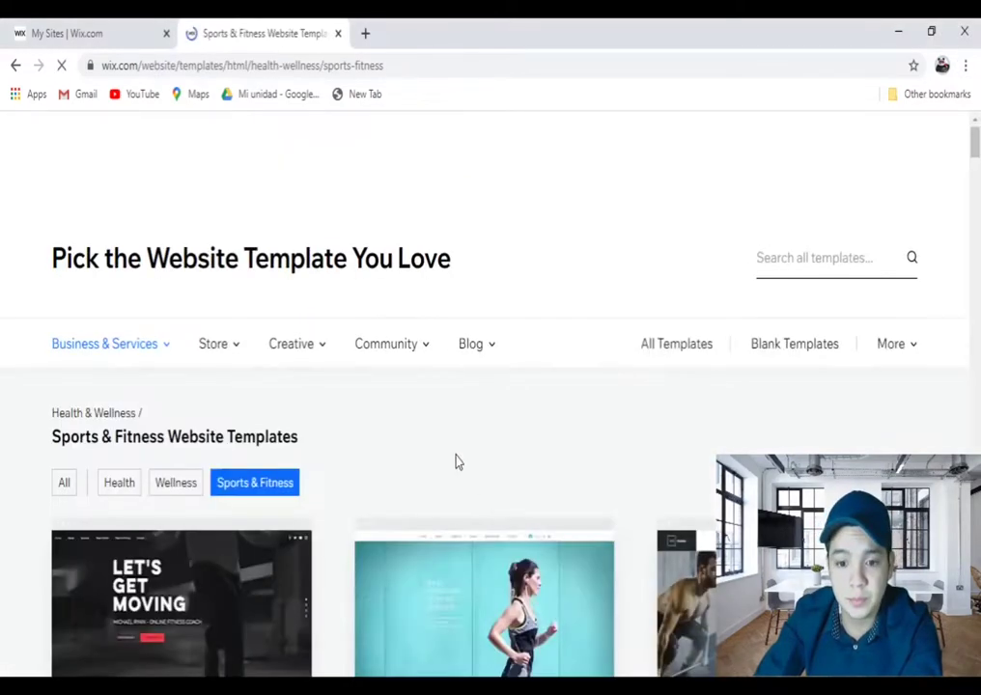
# - Find the Fitness Academy template among the Sports & Fitness templates and open it for editing
pyautogui.scroll(-3, 492, 435)
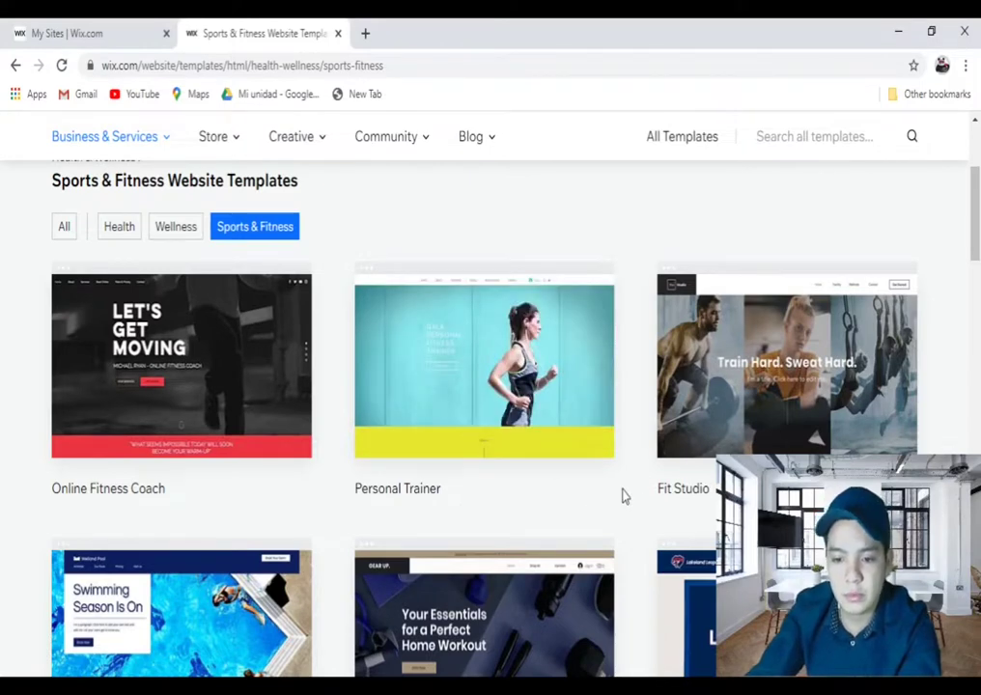
pyautogui.scroll(-4, 624, 494)
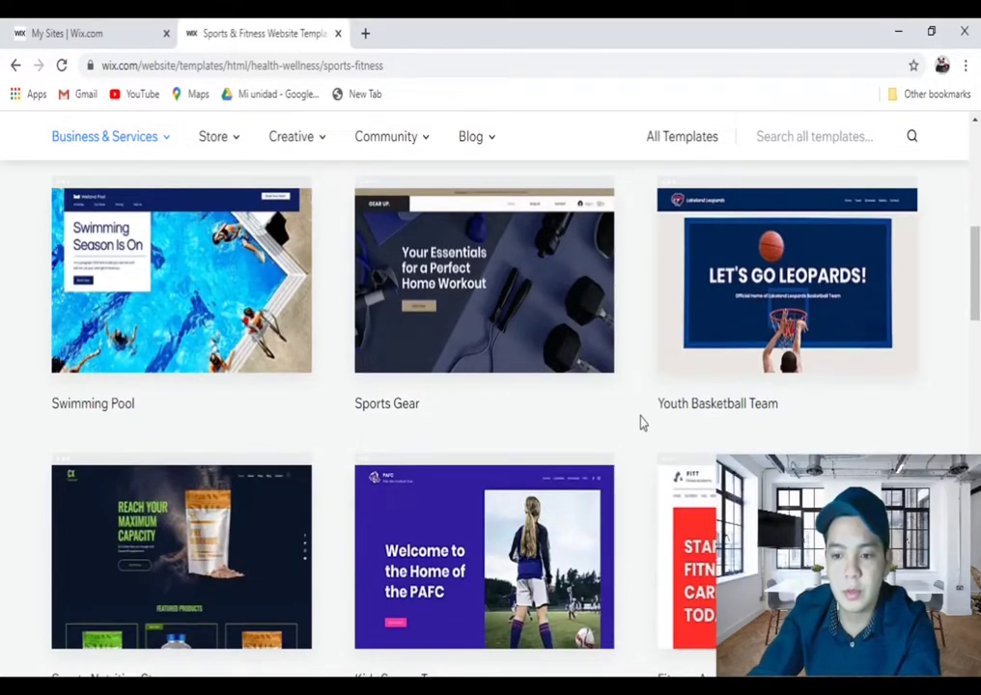
pyautogui.scroll(-1, 639, 422)
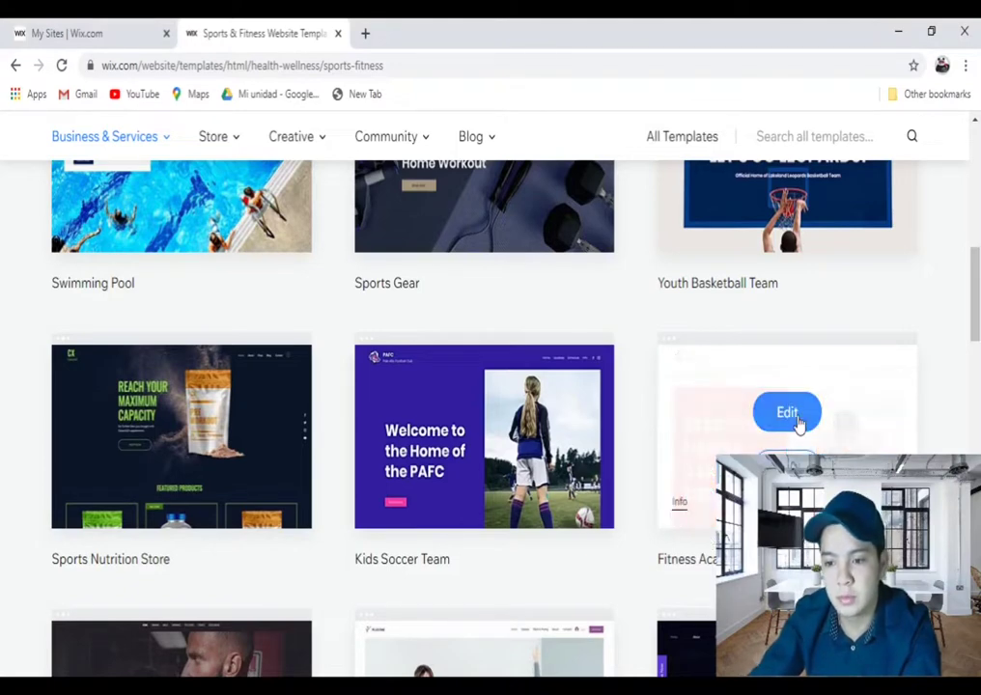
pyautogui.click(788, 413)
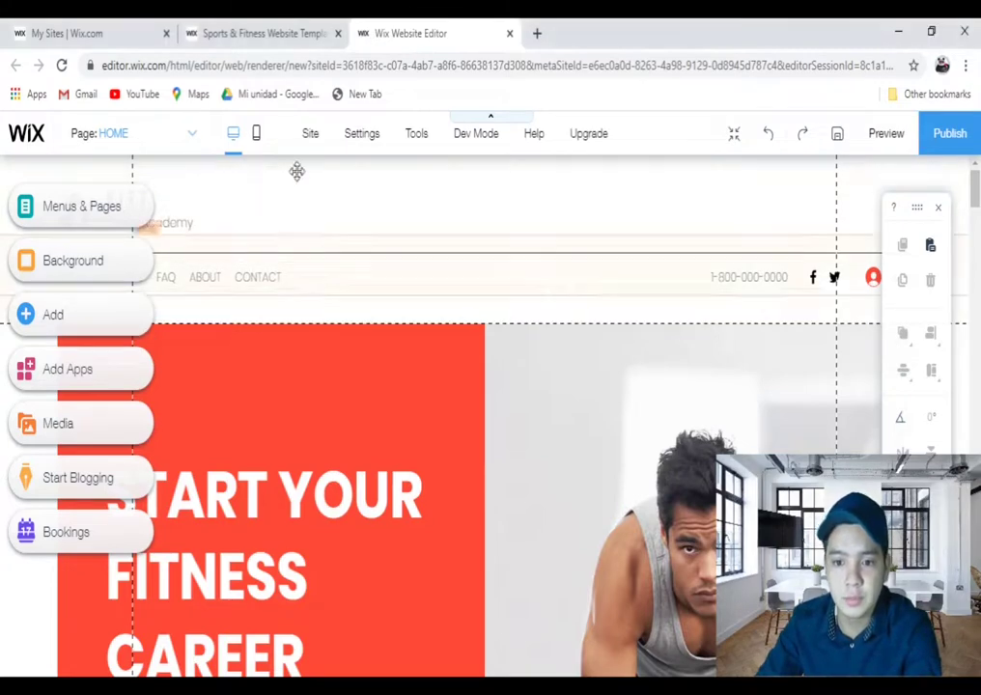
# - Request the site's dashboard and save the site first, under the free Wix address ending in mysite
pyautogui.moveTo(359, 141)
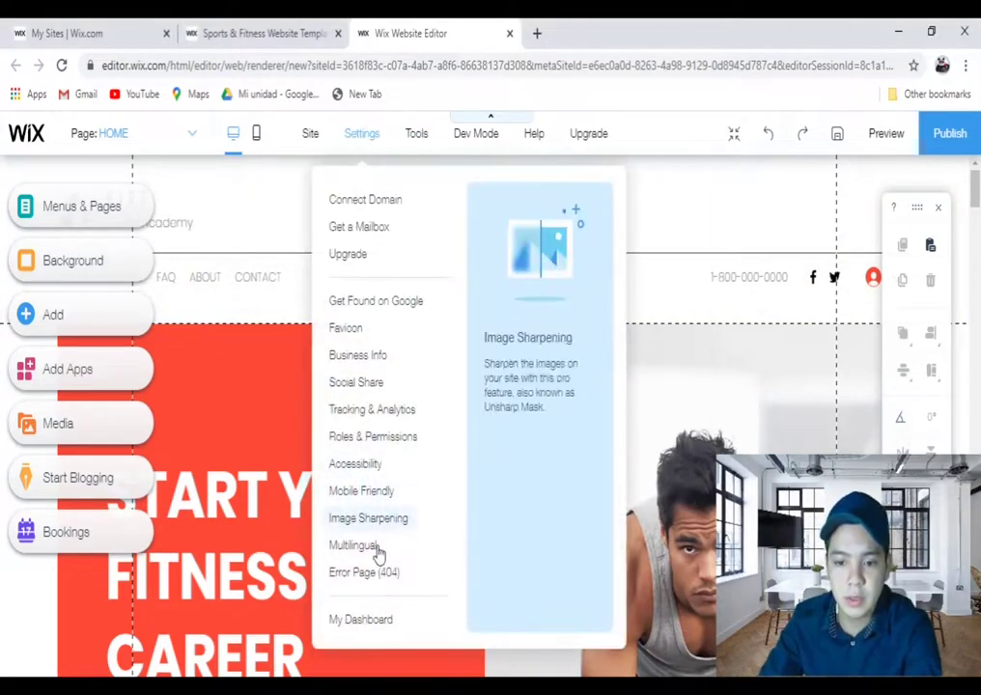
pyautogui.click(363, 621)
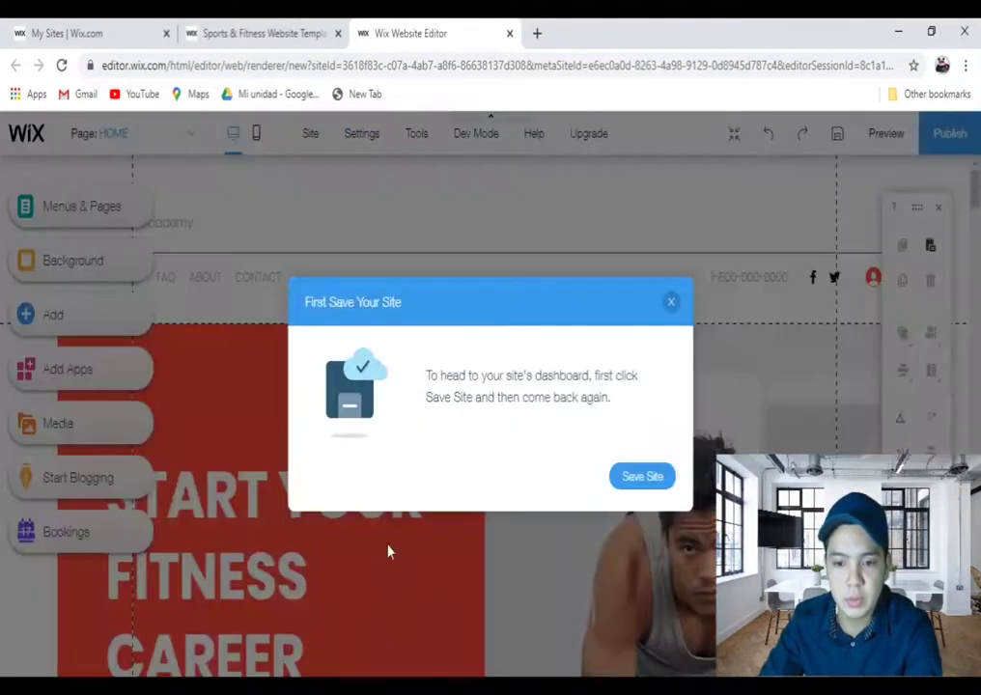
pyautogui.click(635, 479)
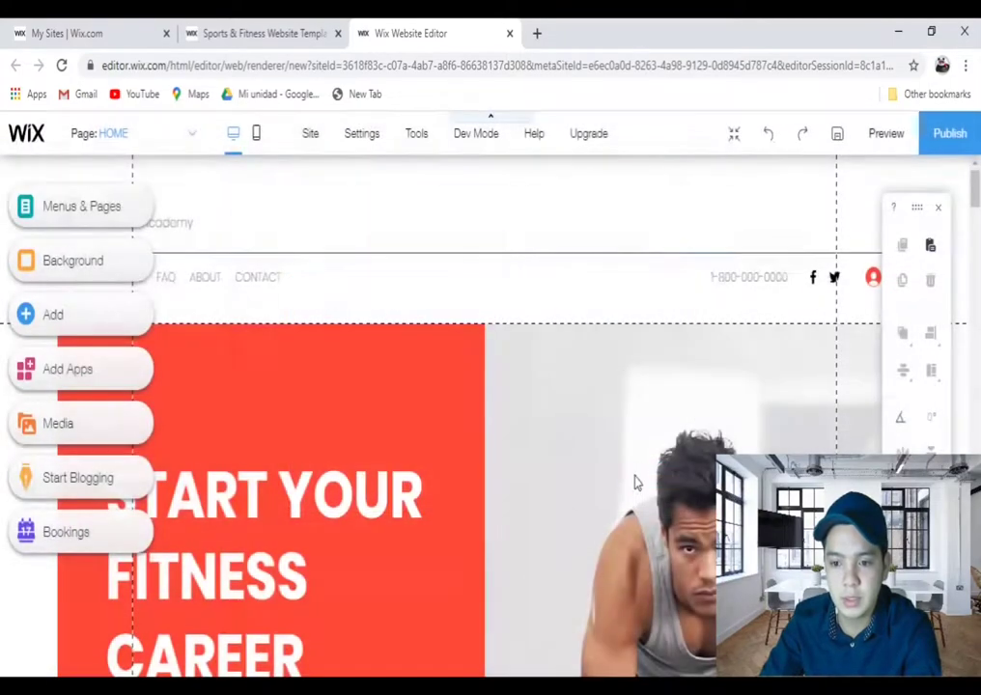
pyautogui.click(661, 628)
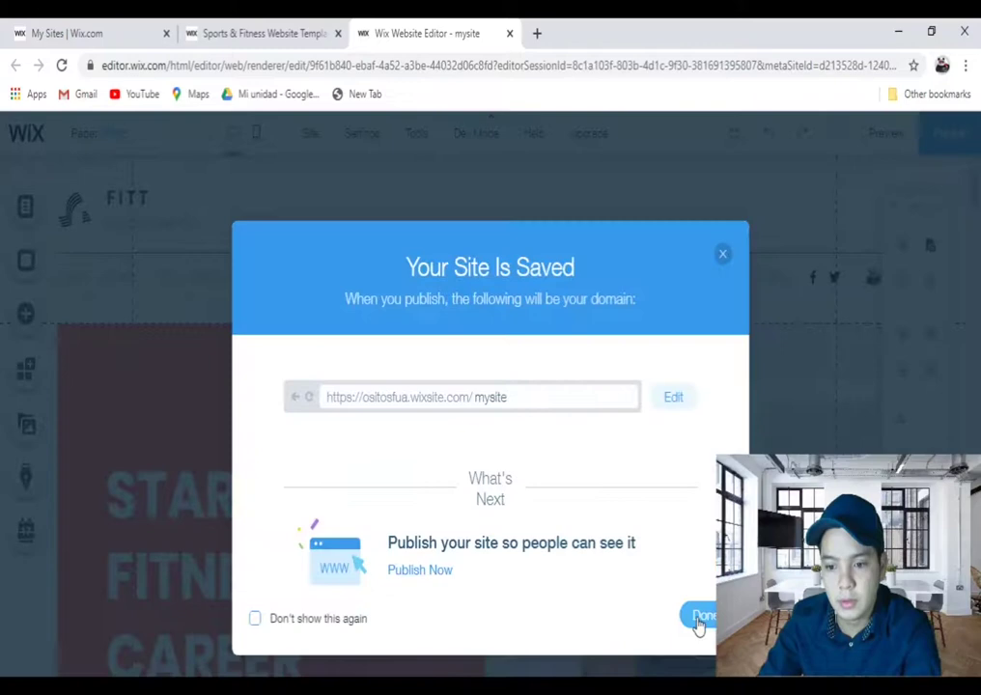
pyautogui.click(689, 620)
# - Go to the saved site's dashboard and dismiss the yearly plan promotion
pyautogui.moveTo(352, 136)
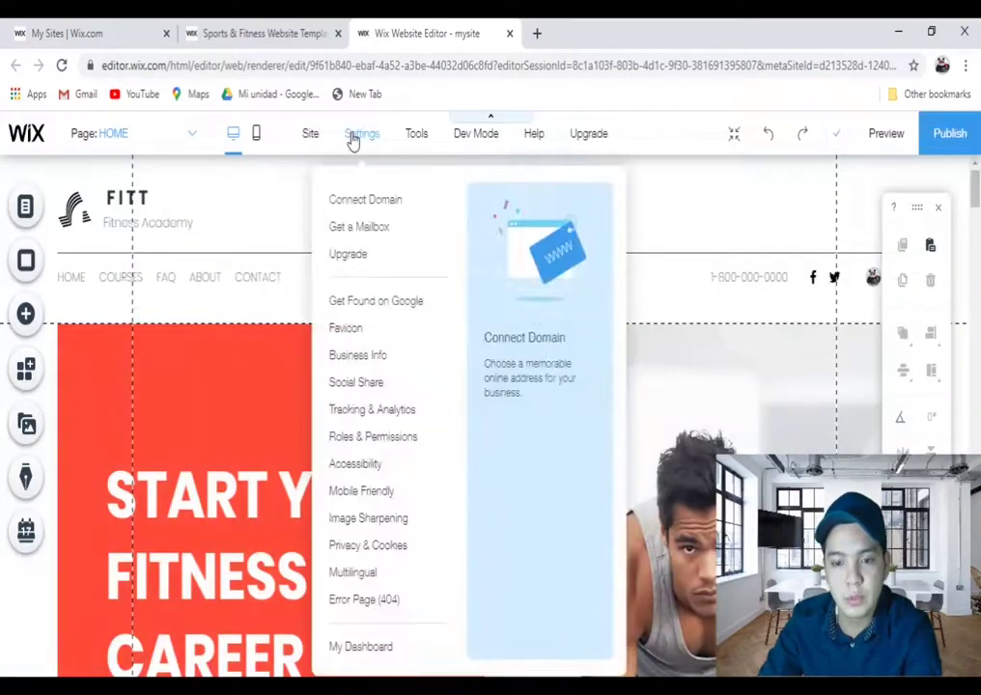
pyautogui.click(373, 648)
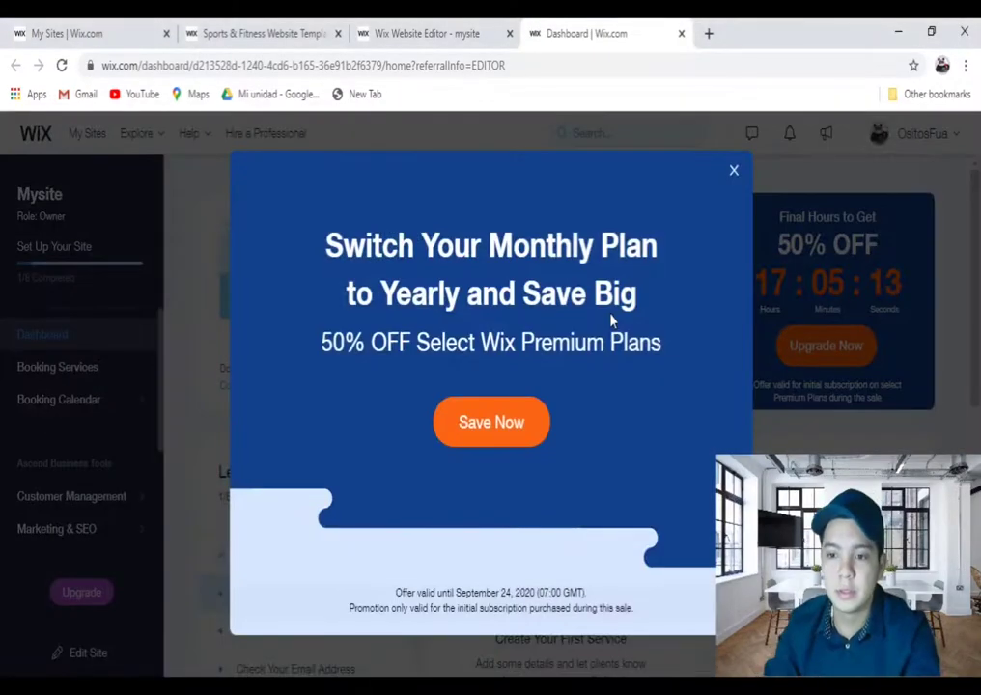
pyautogui.click(734, 172)
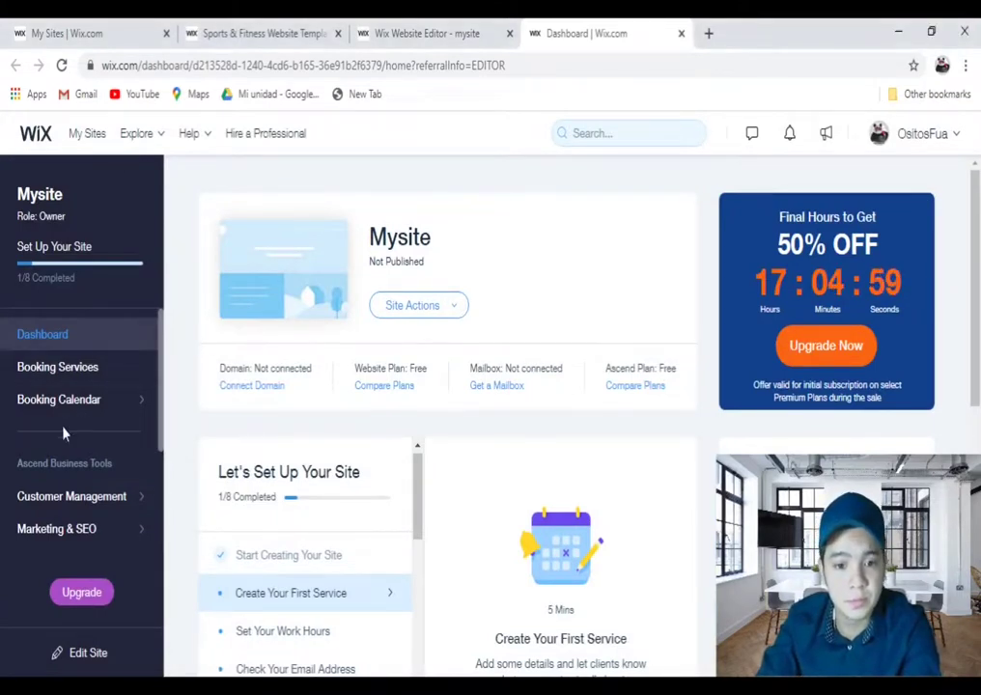
# - Open the Accept Payments page in the site's dashboard settings
pyautogui.scroll(-2, 58, 500)
pyautogui.moveTo(58, 498)
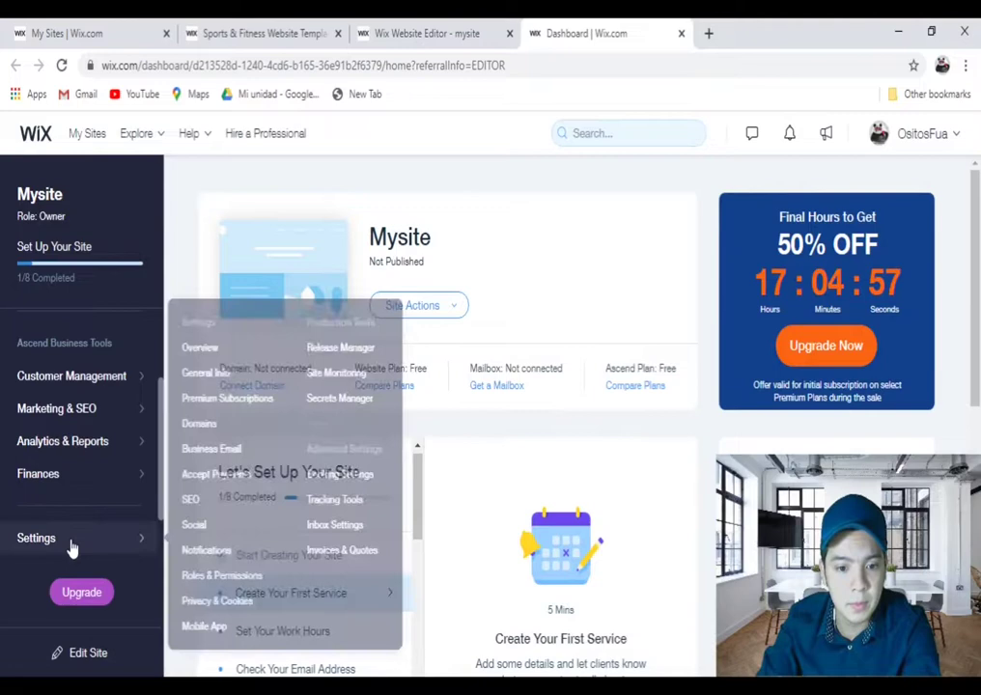
pyautogui.click(70, 541)
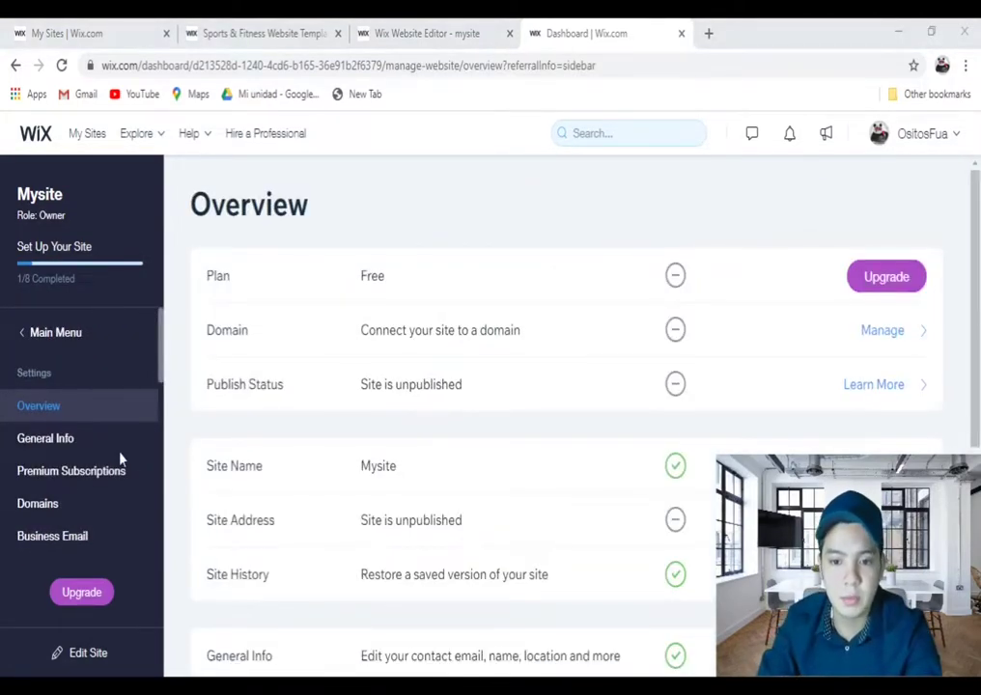
pyautogui.scroll(-1, 70, 469)
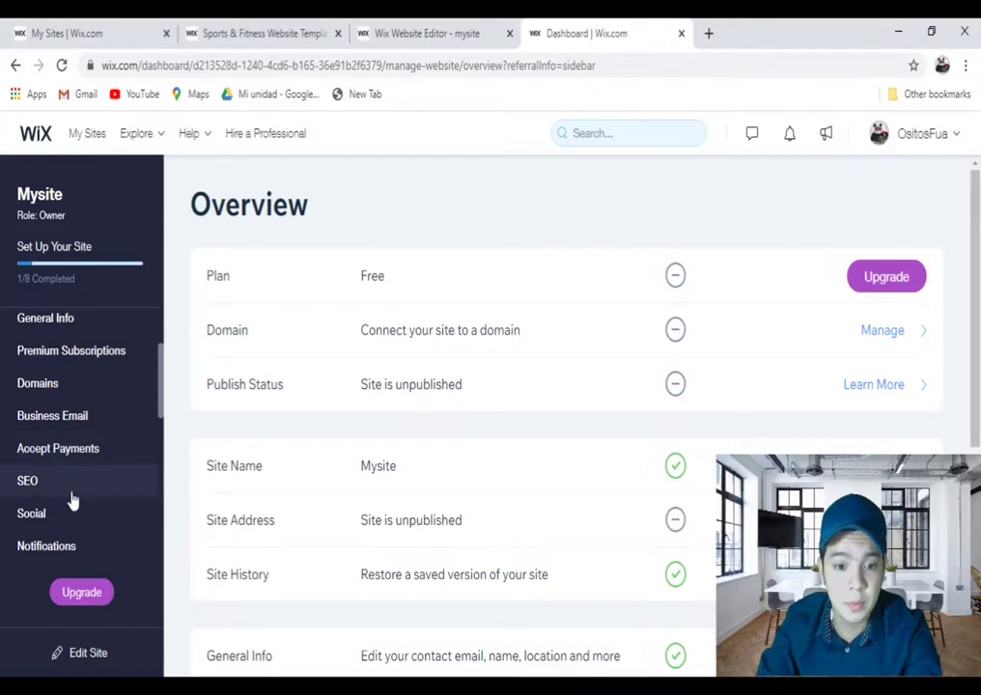
pyautogui.click(79, 450)
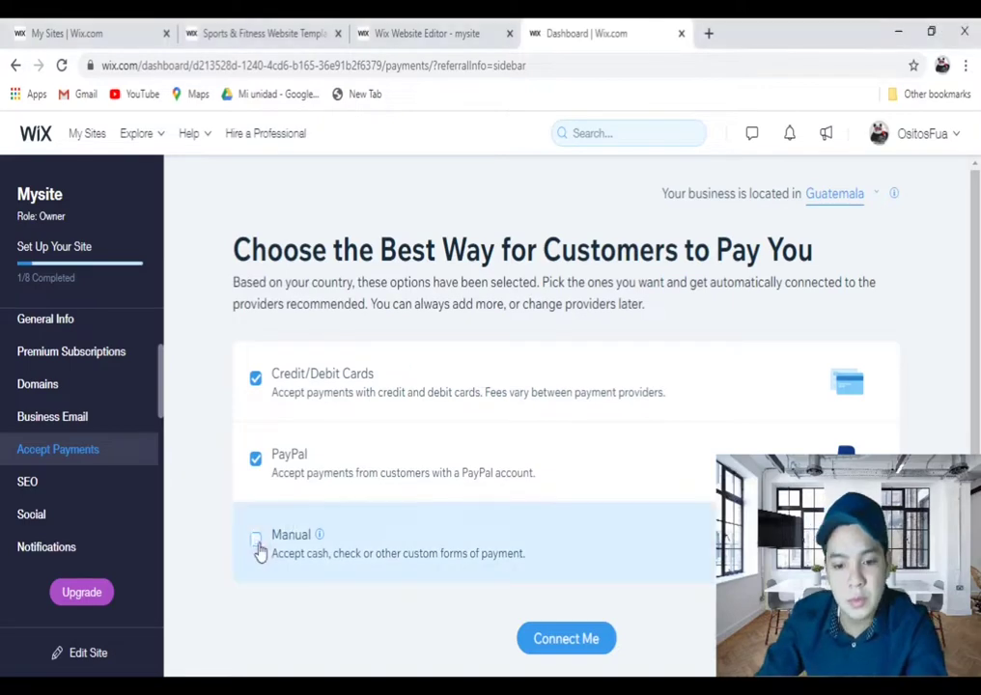
# - Add Manual payments alongside Credit/Debit Cards and PayPal, connect the methods, and dismiss the follow-up messages
pyautogui.click(256, 538)
pyautogui.click(566, 635)
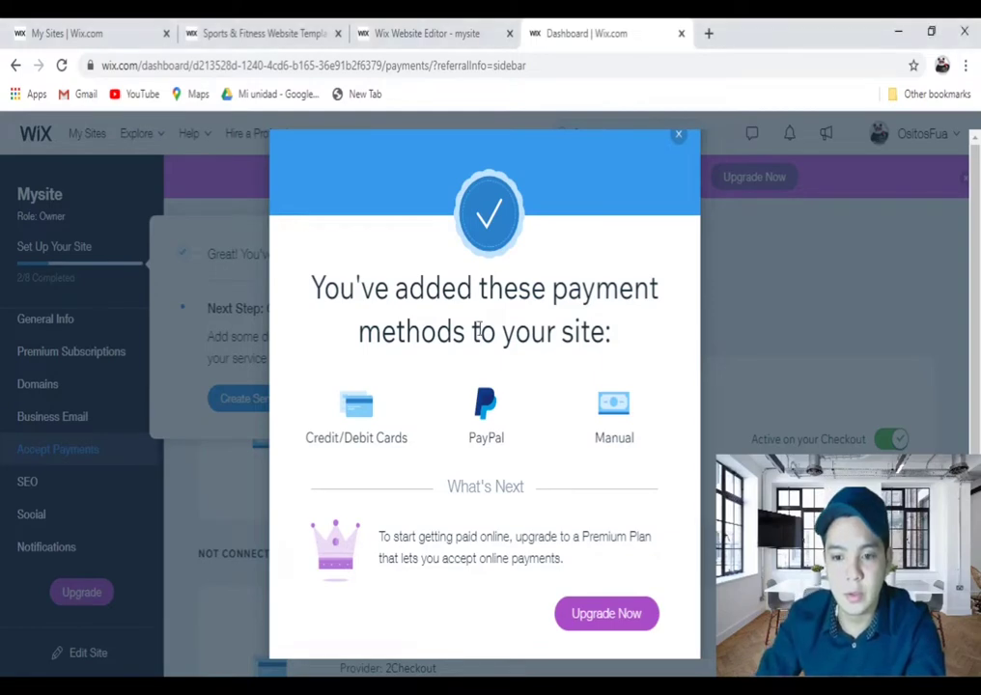
pyautogui.click(680, 141)
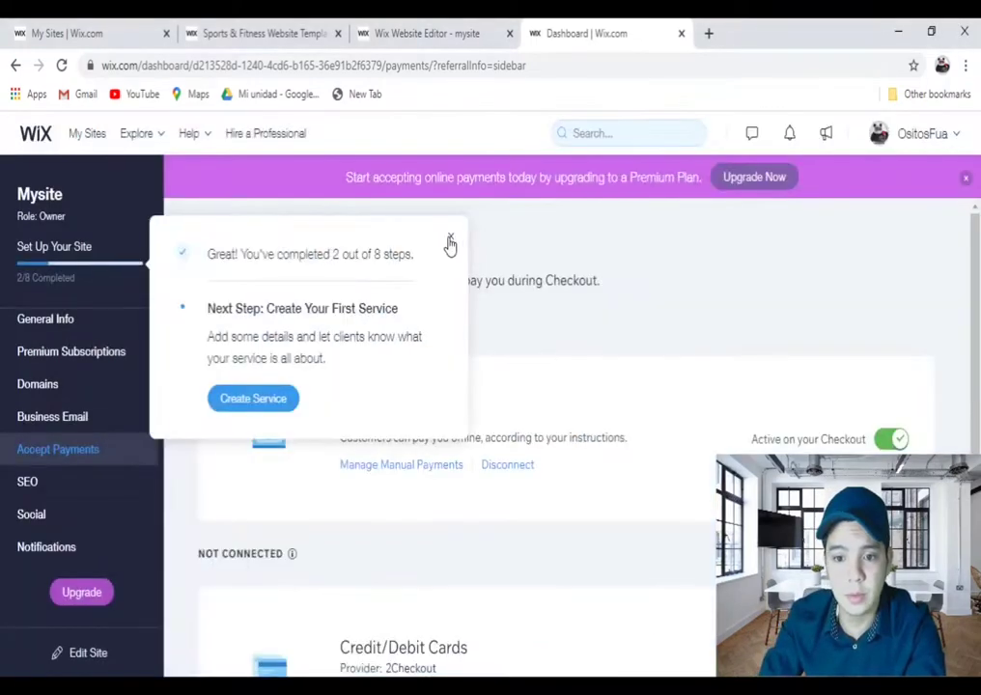
pyautogui.click(449, 243)
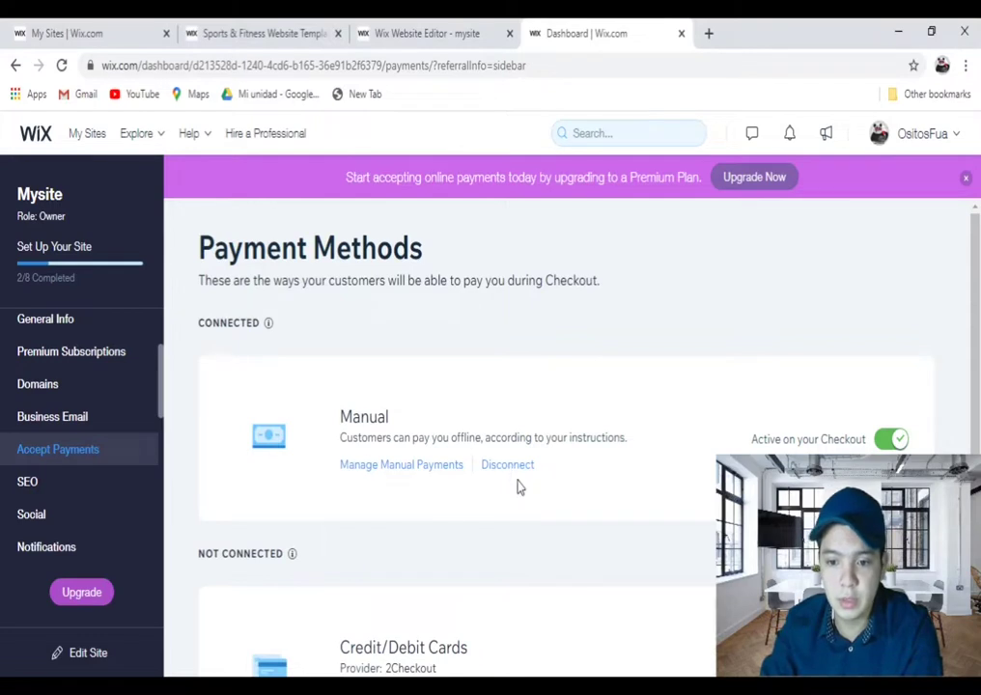
# - Review the manual payments setup, checking the available titles and the customer instructions while keeping Manual Payment as the title
pyautogui.click(401, 464)
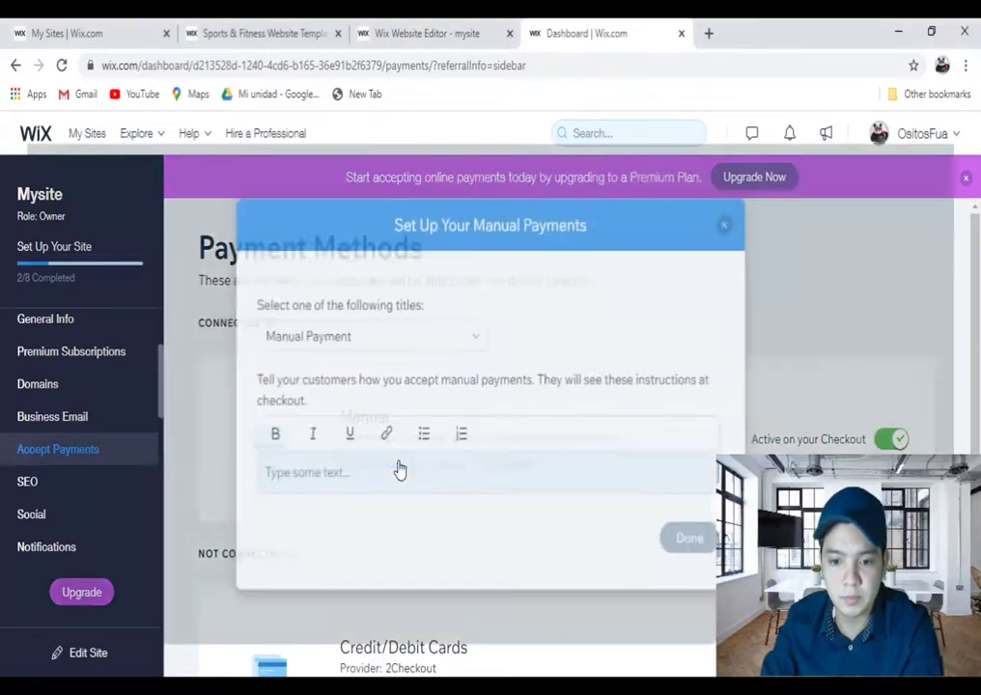
pyautogui.click(365, 329)
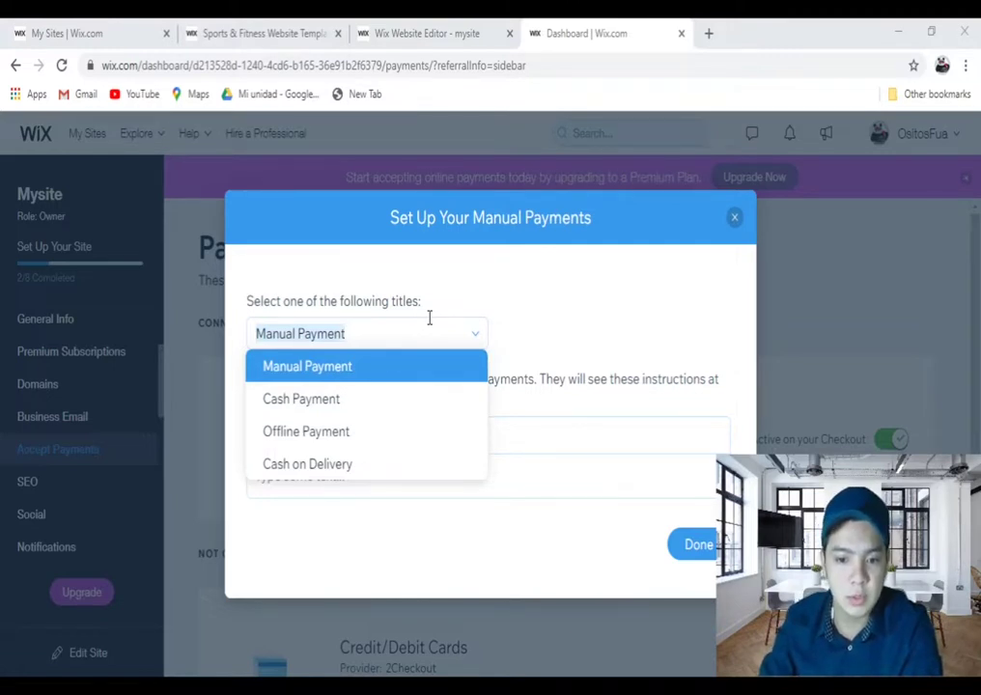
pyautogui.click(395, 371)
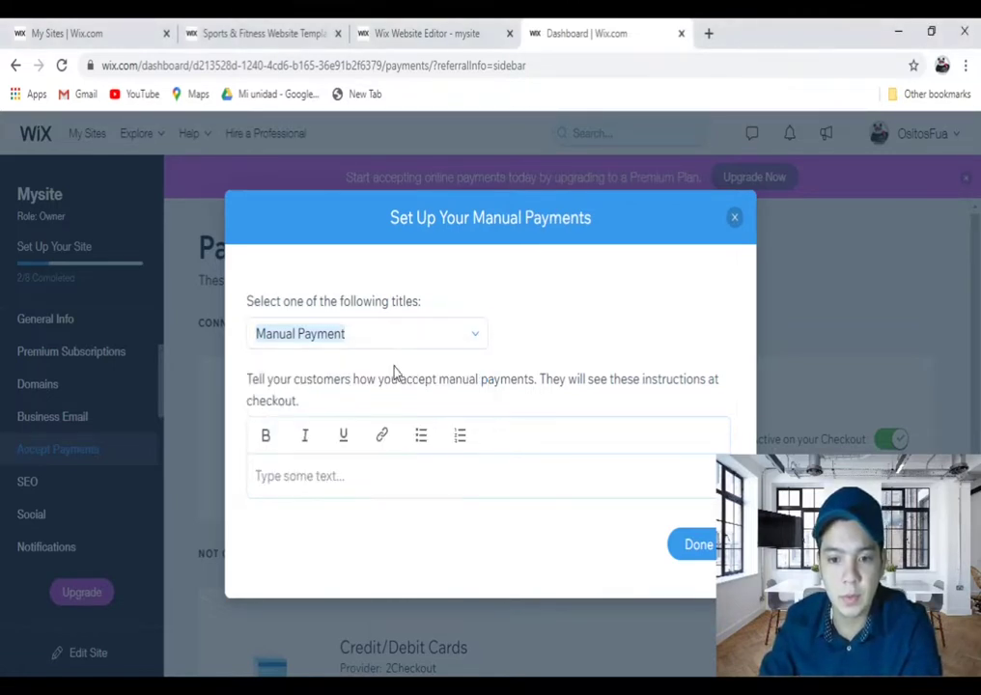
pyautogui.click(346, 475)
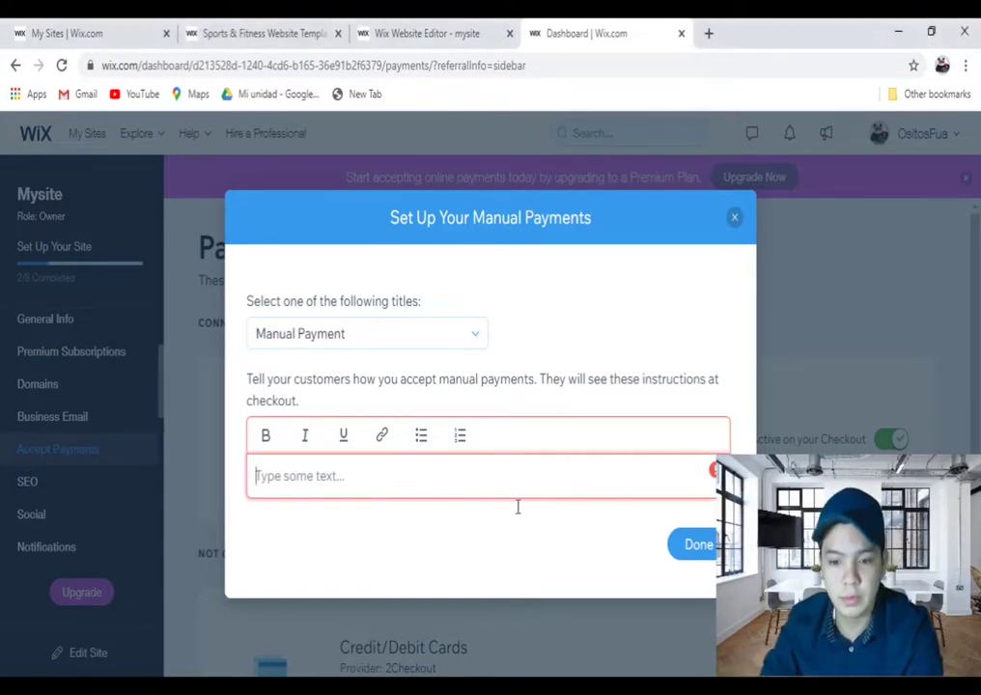
pyautogui.click(697, 547)
# - Examine the options for creating or connecting a 2Checkout account for card payments, and the PayPal account options
pyautogui.scroll(-3, 713, 666)
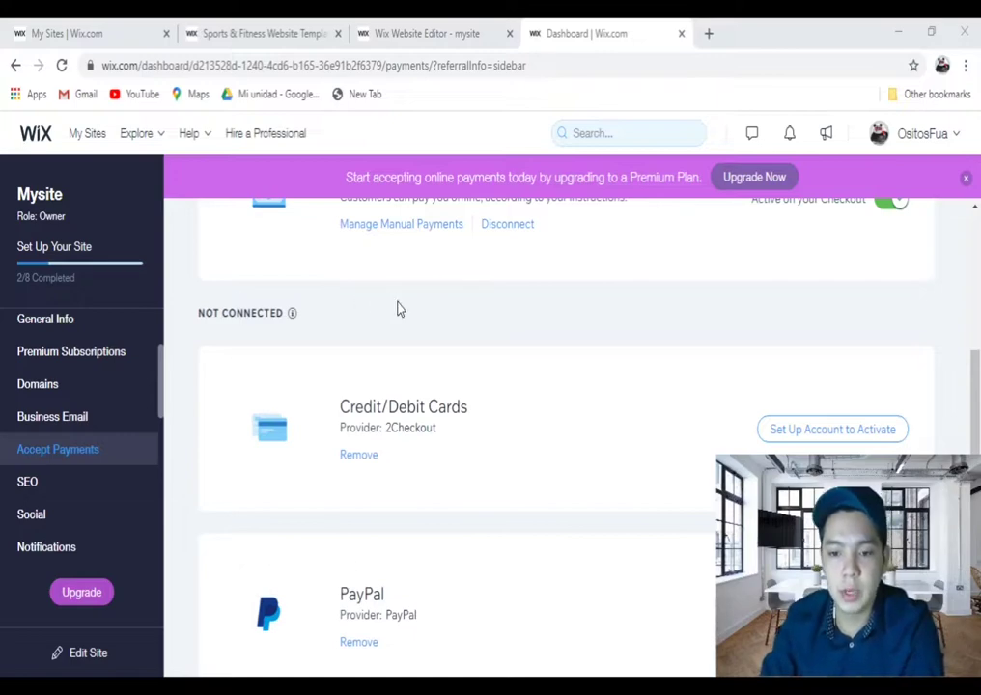
pyautogui.click(825, 436)
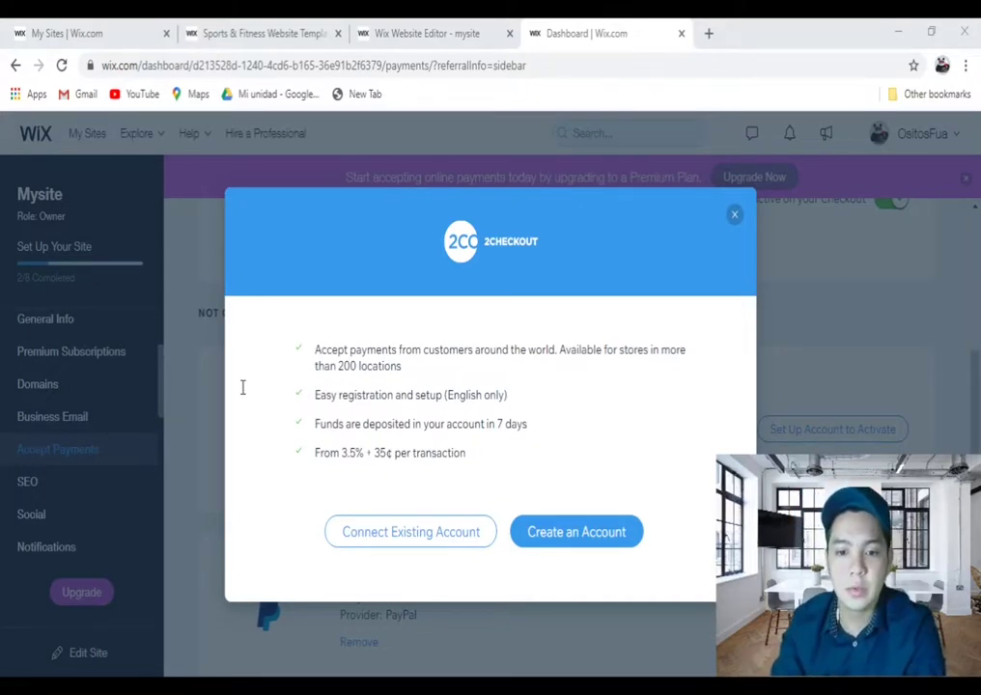
pyautogui.click(578, 531)
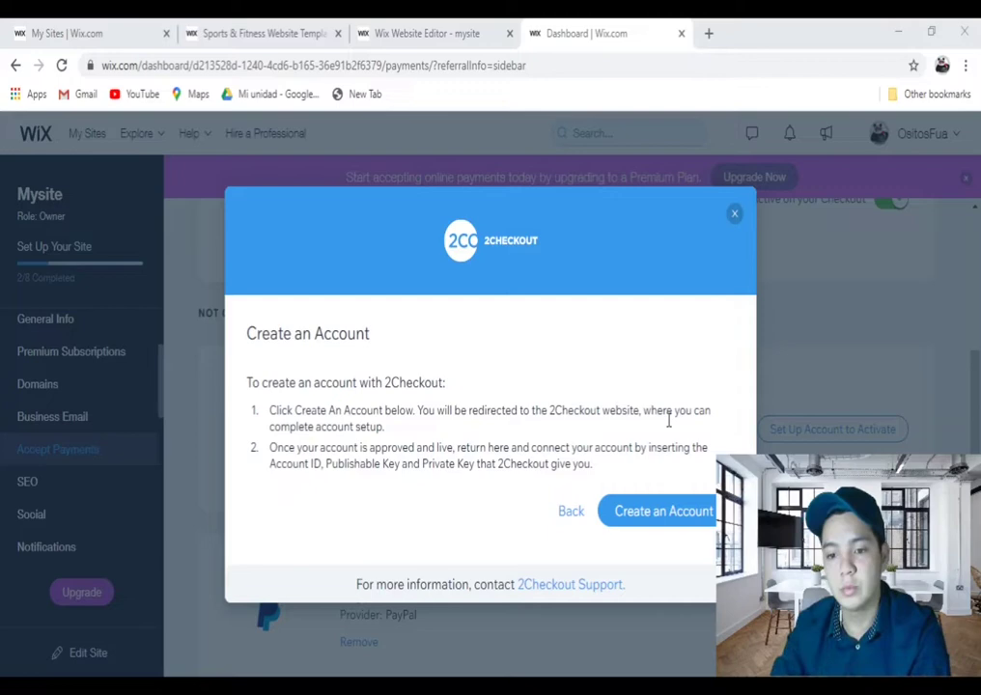
pyautogui.click(571, 511)
pyautogui.click(401, 541)
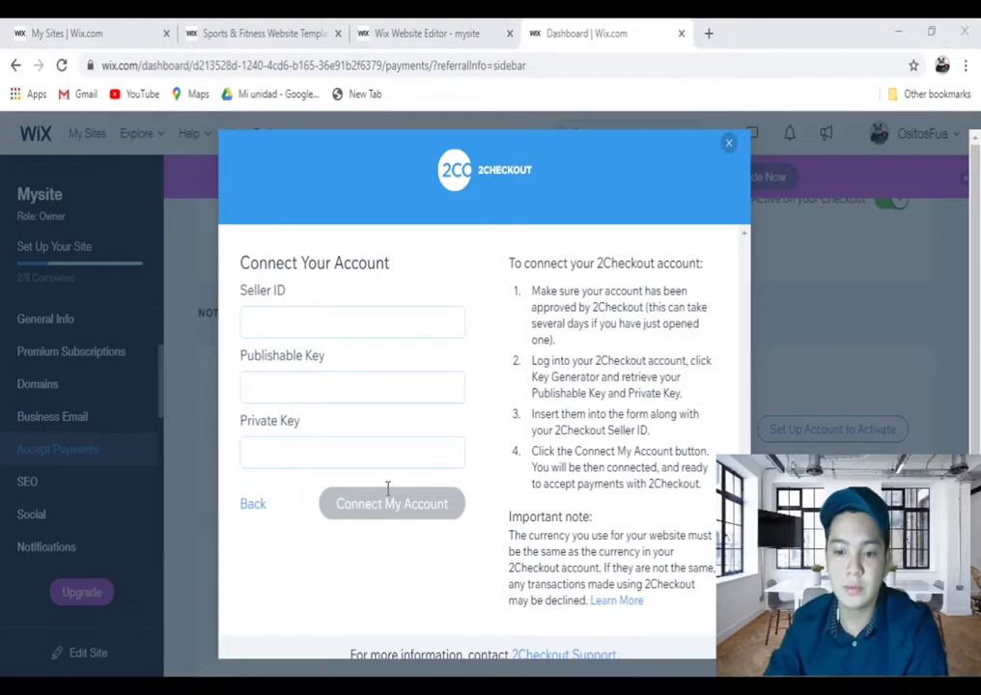
pyautogui.click(729, 145)
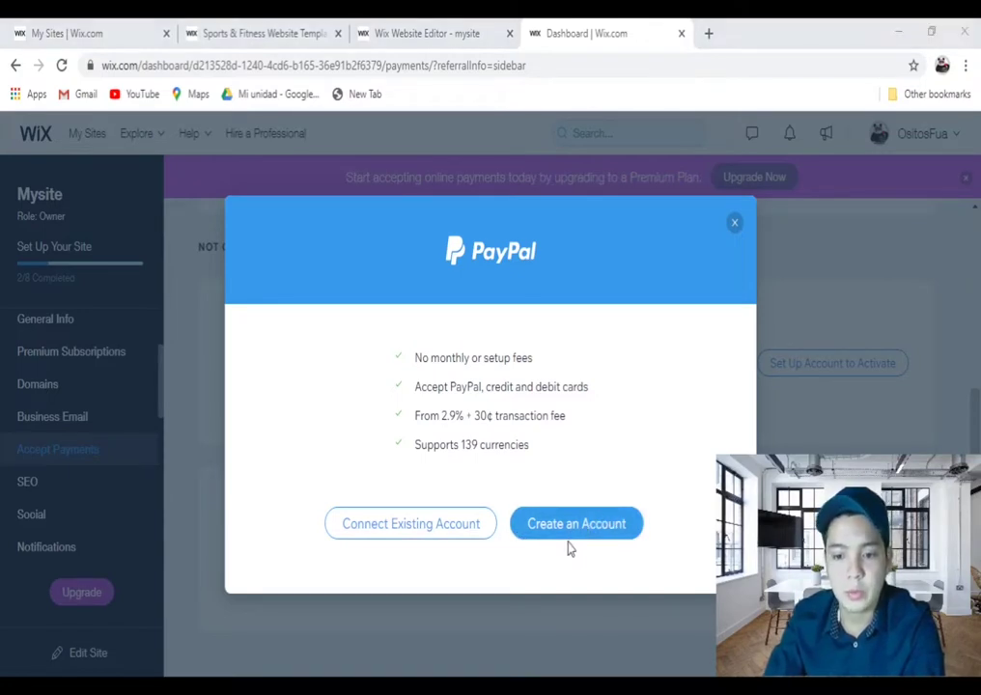
pyautogui.click(734, 228)
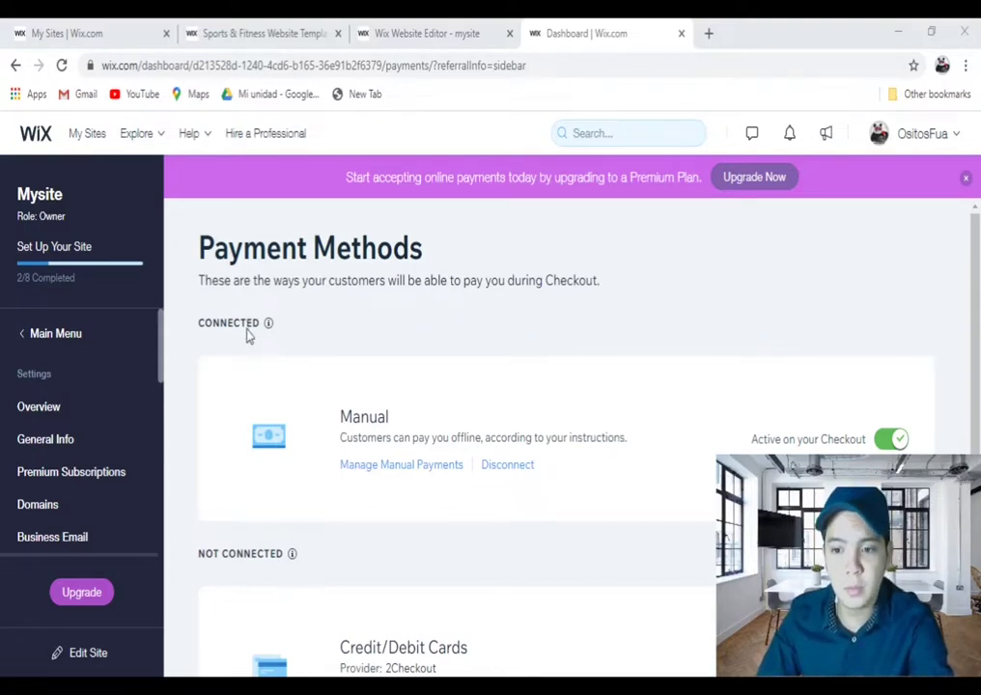
# - Start creating a new site from My Sites, choosing Other as the website kind and the Editor with a template
pyautogui.click(85, 134)
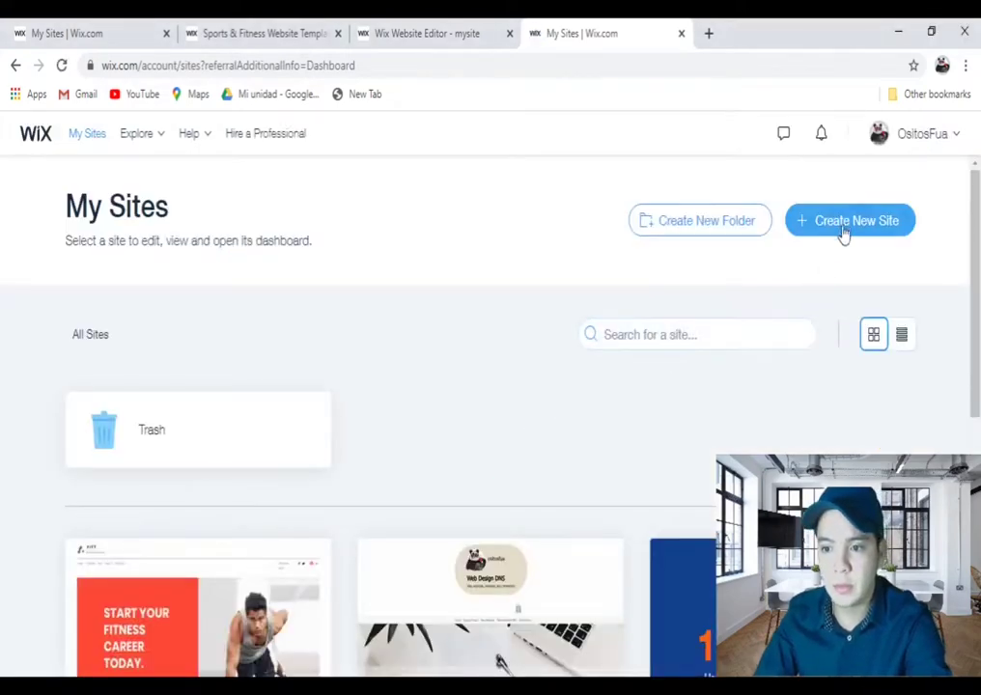
pyautogui.click(843, 228)
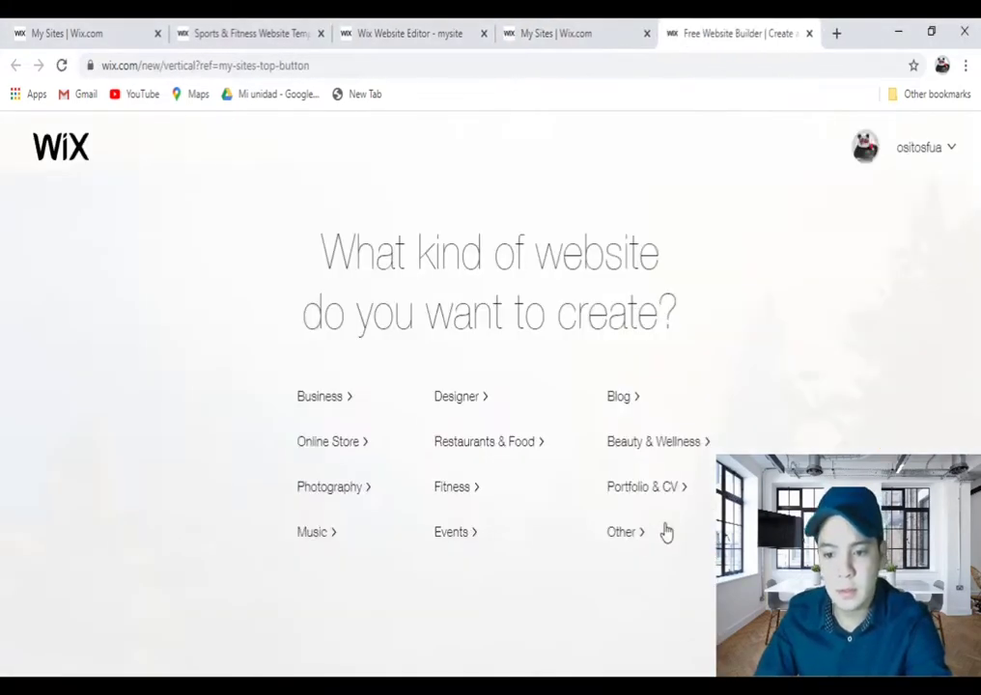
pyautogui.click(631, 539)
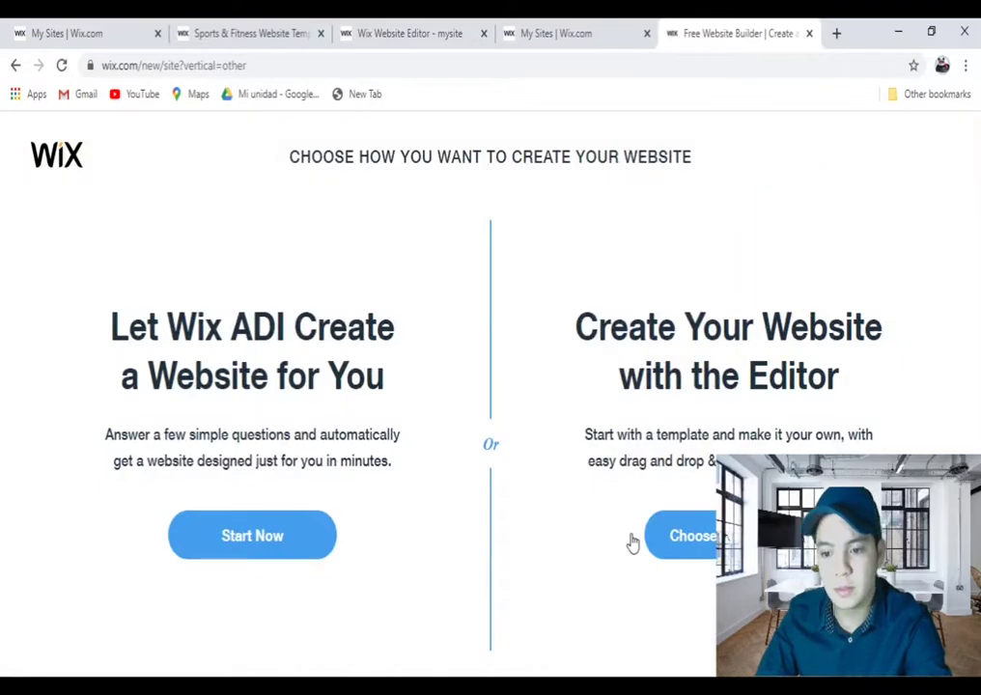
pyautogui.click(686, 549)
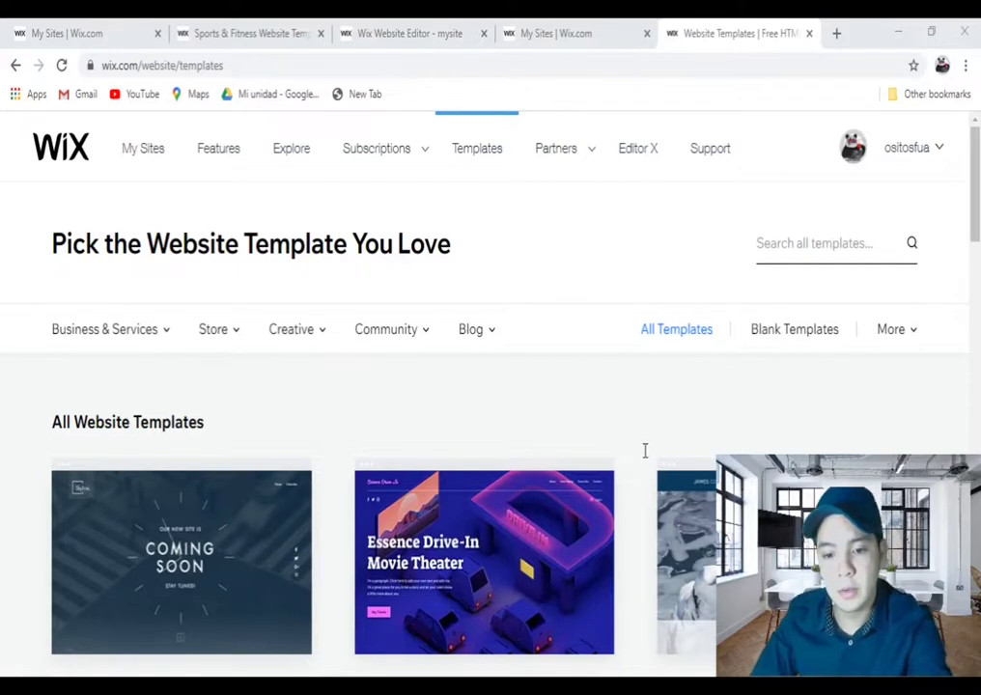
# - Open the Start from Scratch template from the Blank Templates category for editing
pyautogui.click(800, 341)
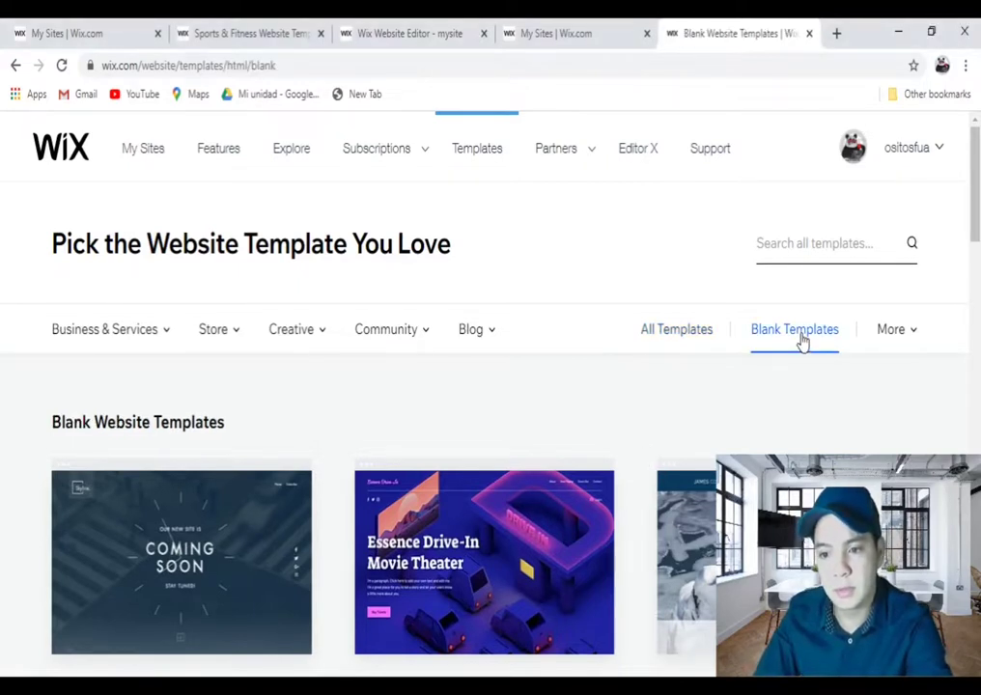
pyautogui.scroll(-1, 335, 390)
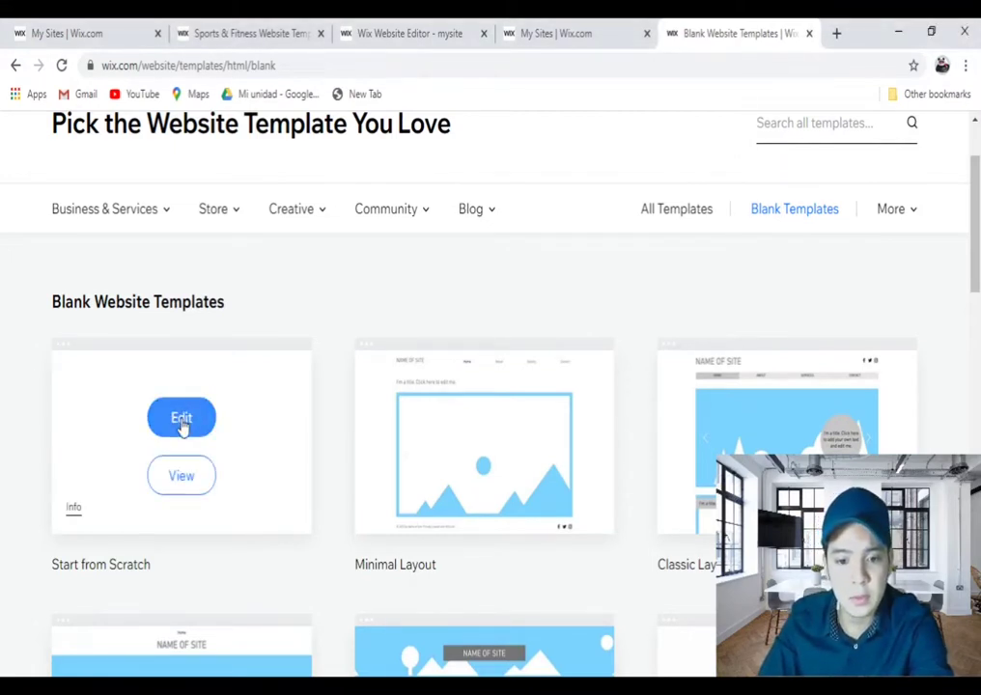
pyautogui.click(182, 423)
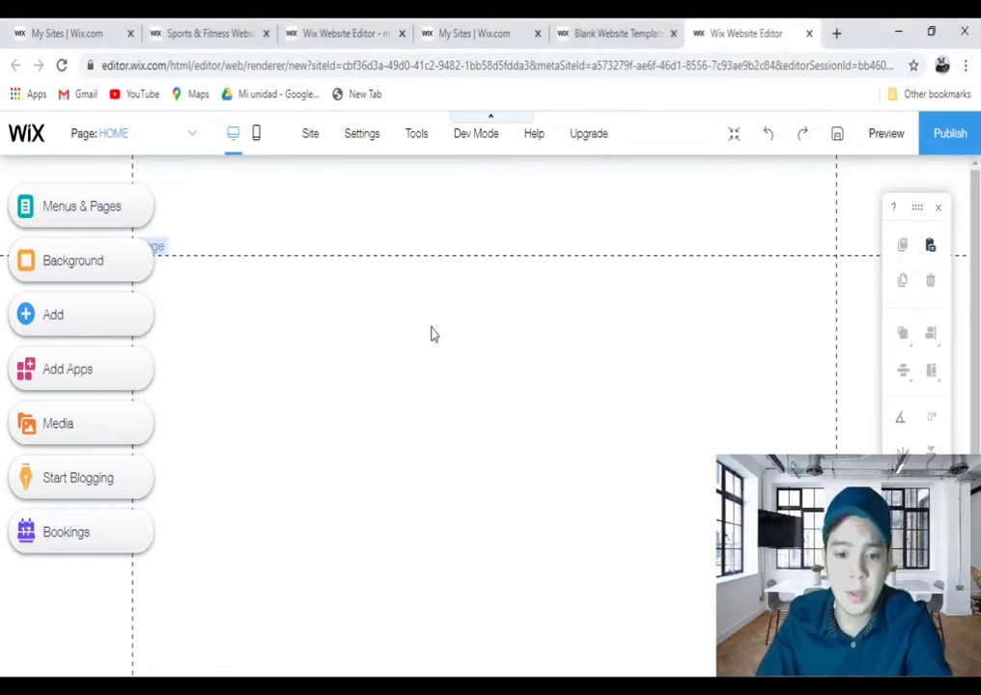
# - Search the Wix App Market for "wix hotel" and add the Wix Hotels app to the site
pyautogui.click(83, 370)
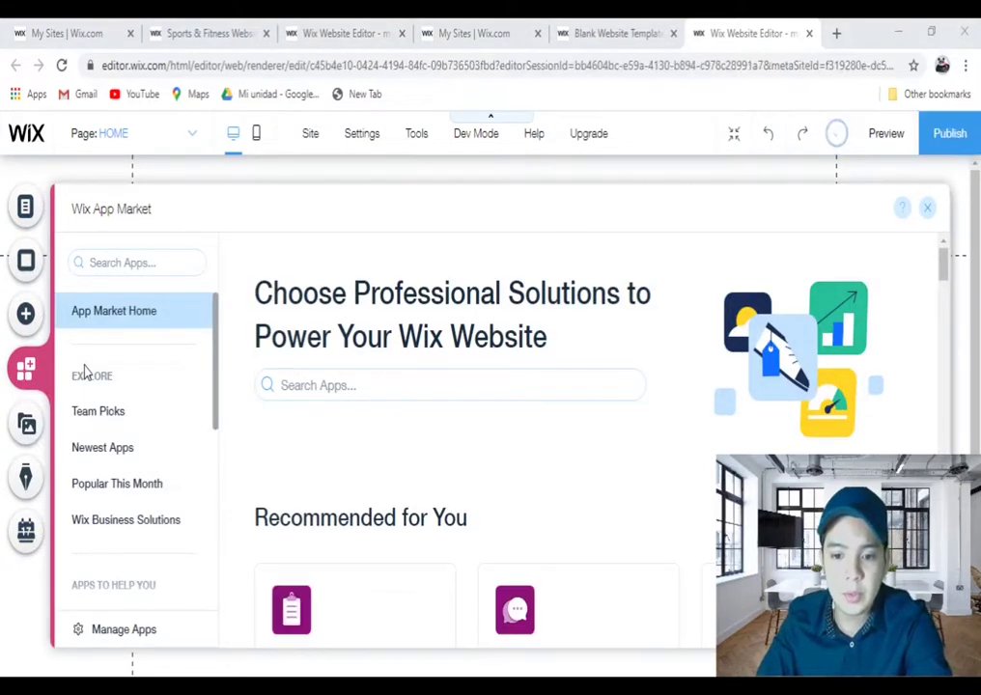
pyautogui.click(351, 384)
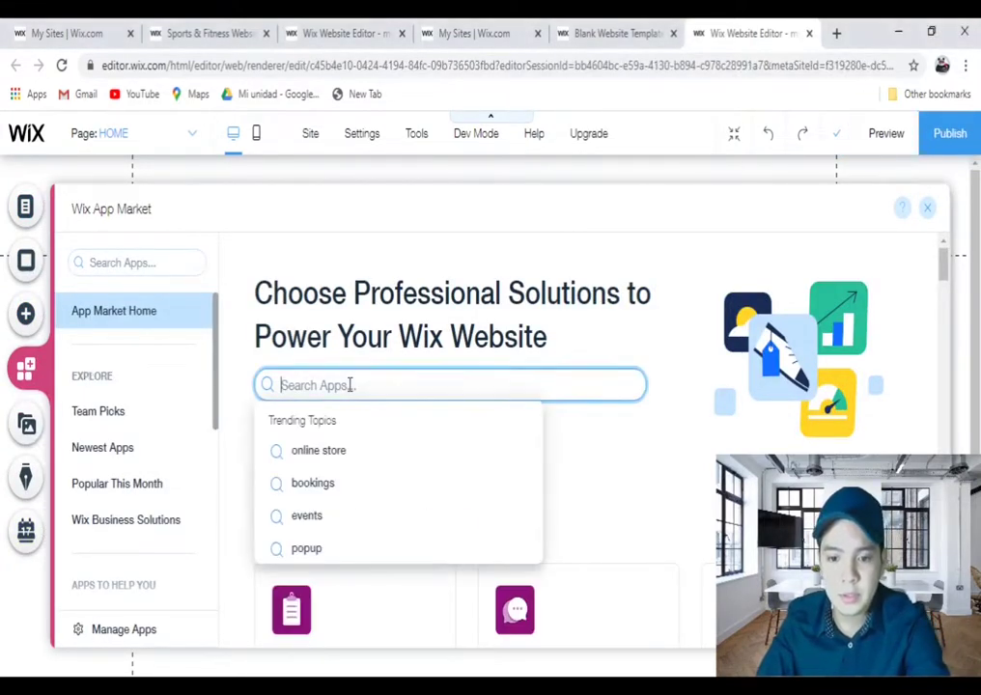
pyautogui.write('wix hotel')
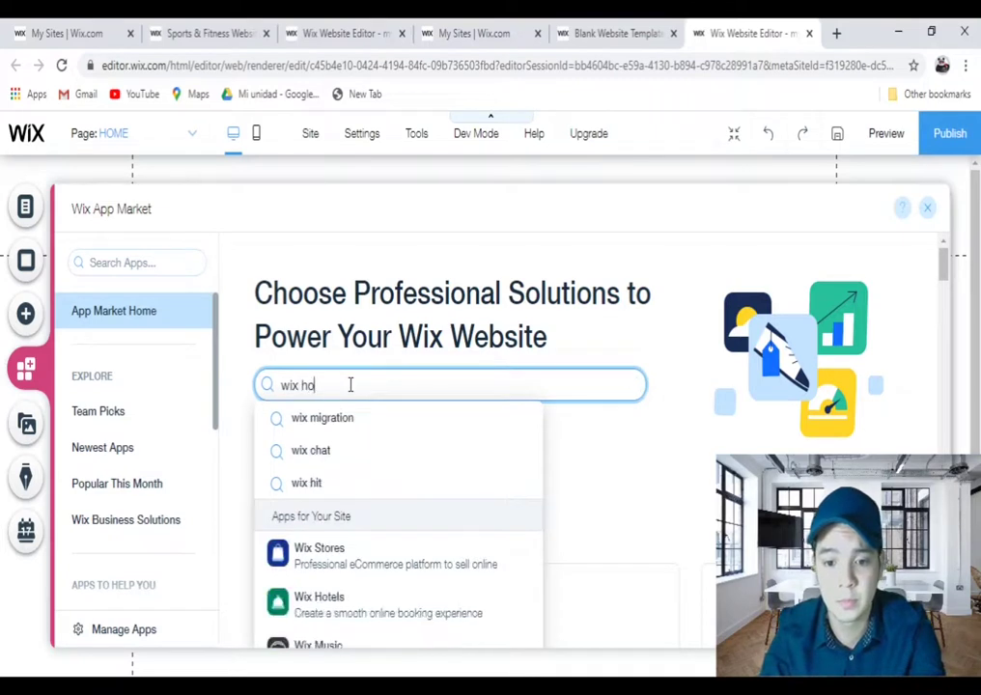
pyautogui.press('Return')
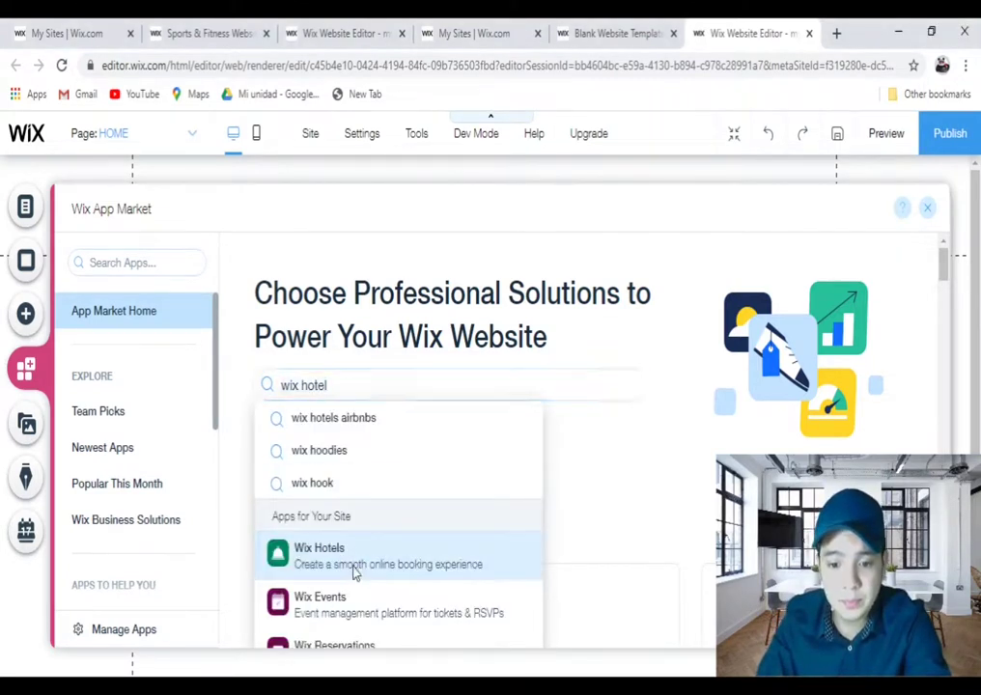
pyautogui.click(354, 573)
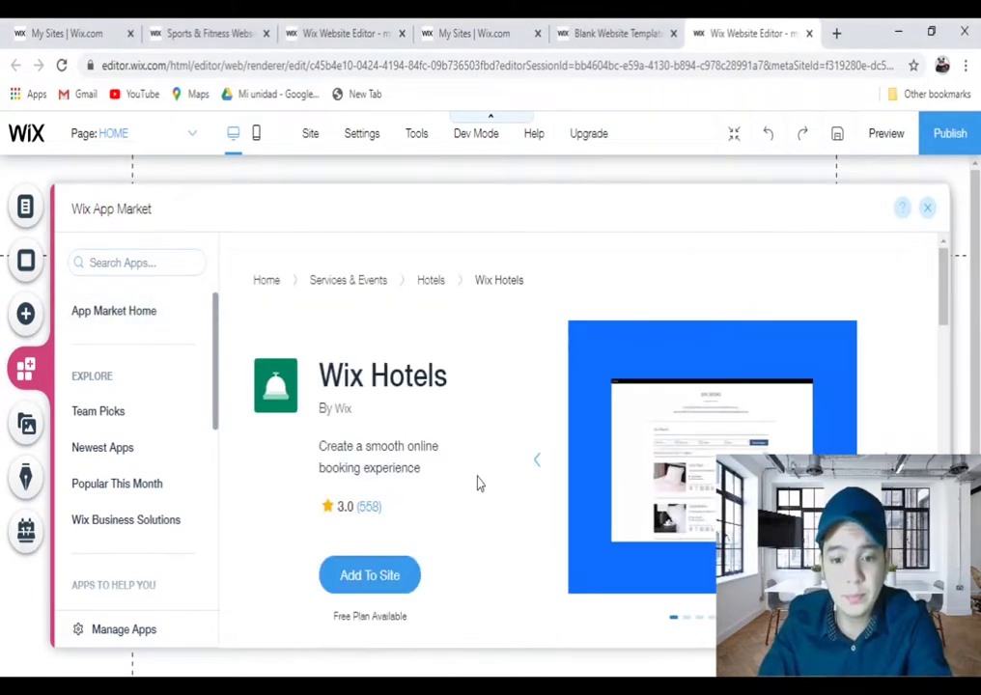
pyautogui.click(391, 586)
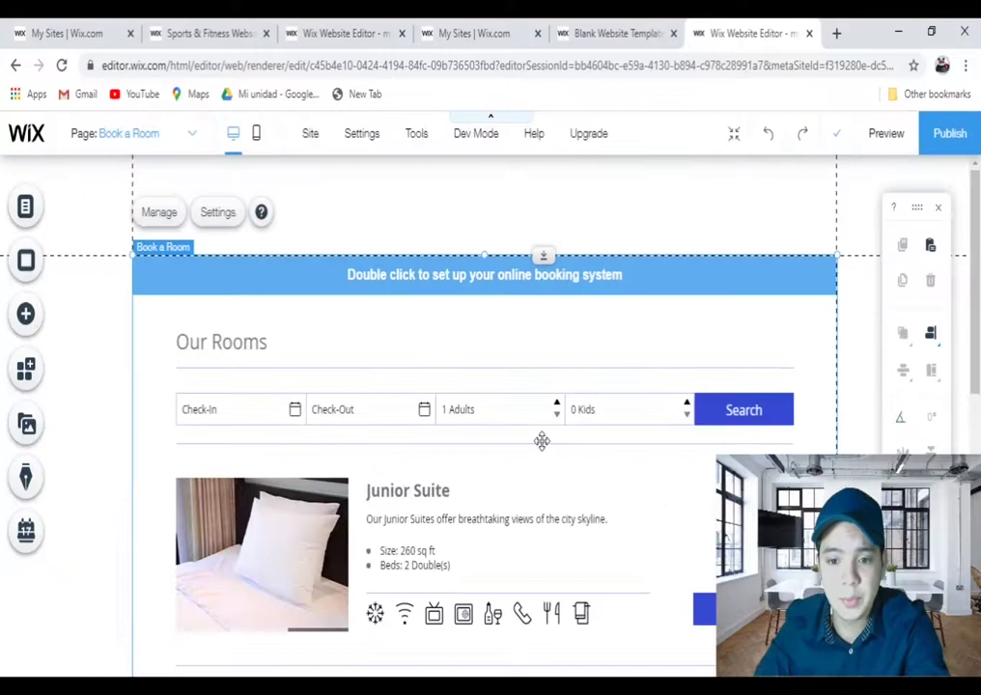
# - Set Hotel as the property type for the Book a Room booking system and open its payment setup
pyautogui.scroll(-1, 298, 422)
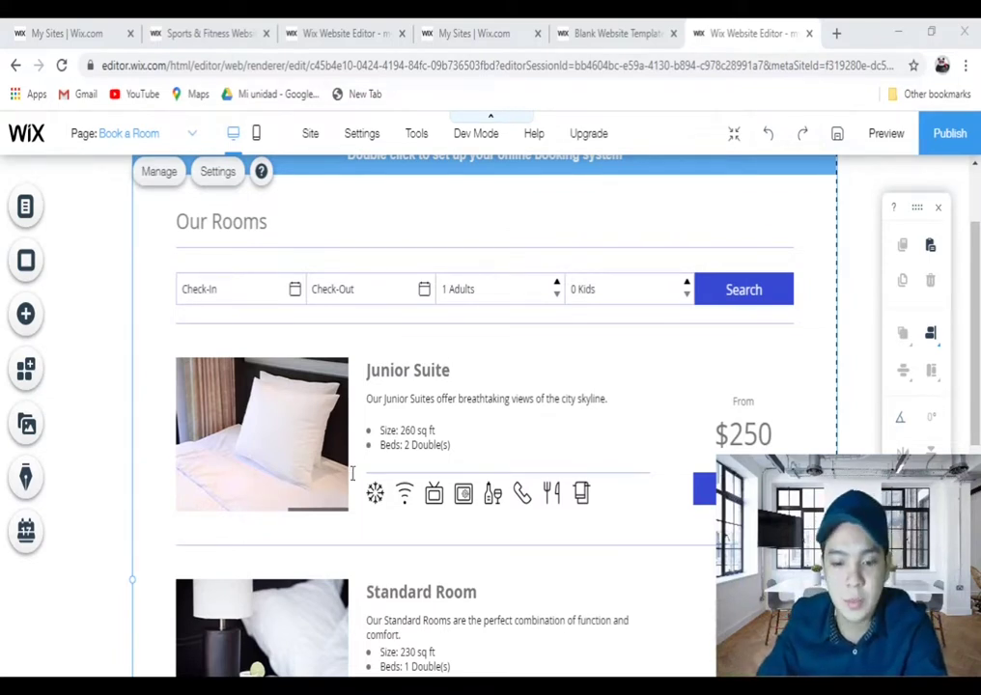
pyautogui.scroll(1, 162, 217)
pyautogui.click(160, 213)
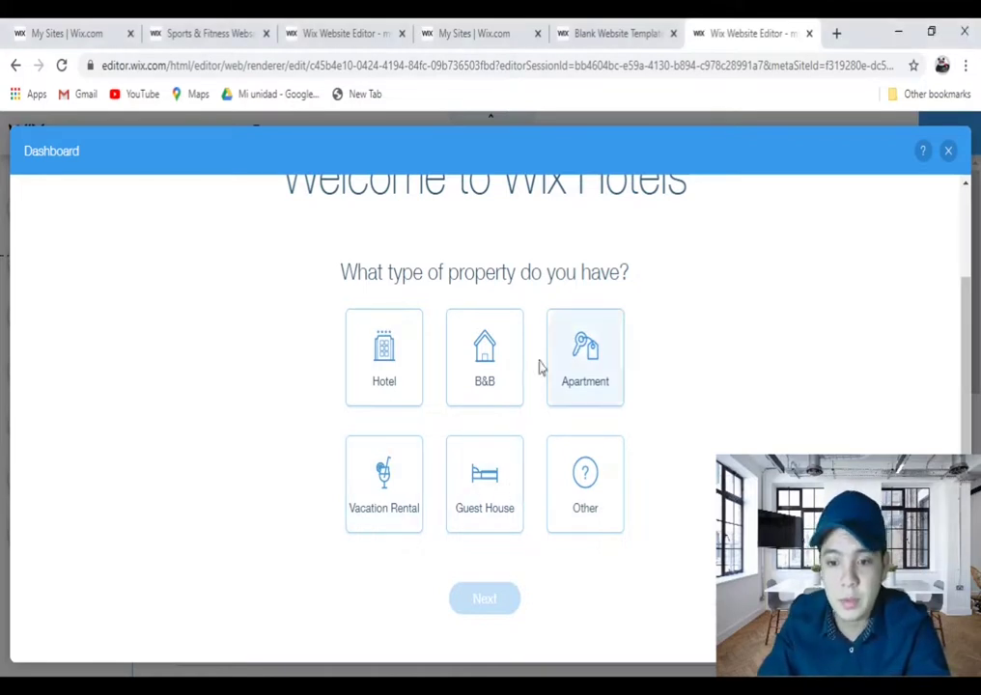
pyautogui.click(398, 361)
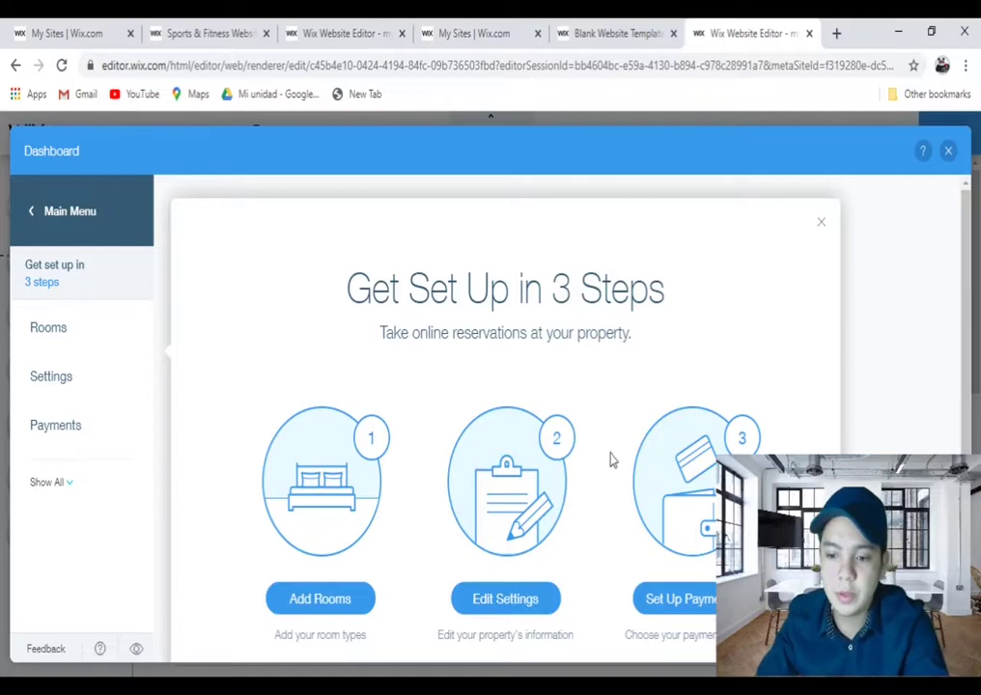
pyautogui.click(653, 600)
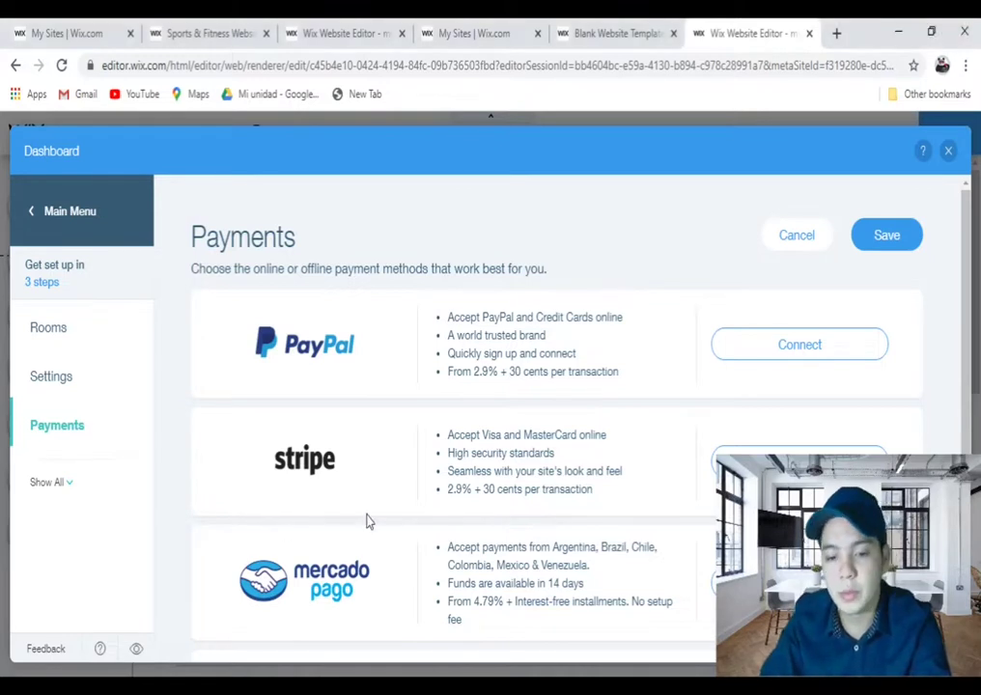
# - Review the hotel payment options, from PayPal, Stripe and Mercado Pago to Offline Payments, and the price settings
pyautogui.click(769, 340)
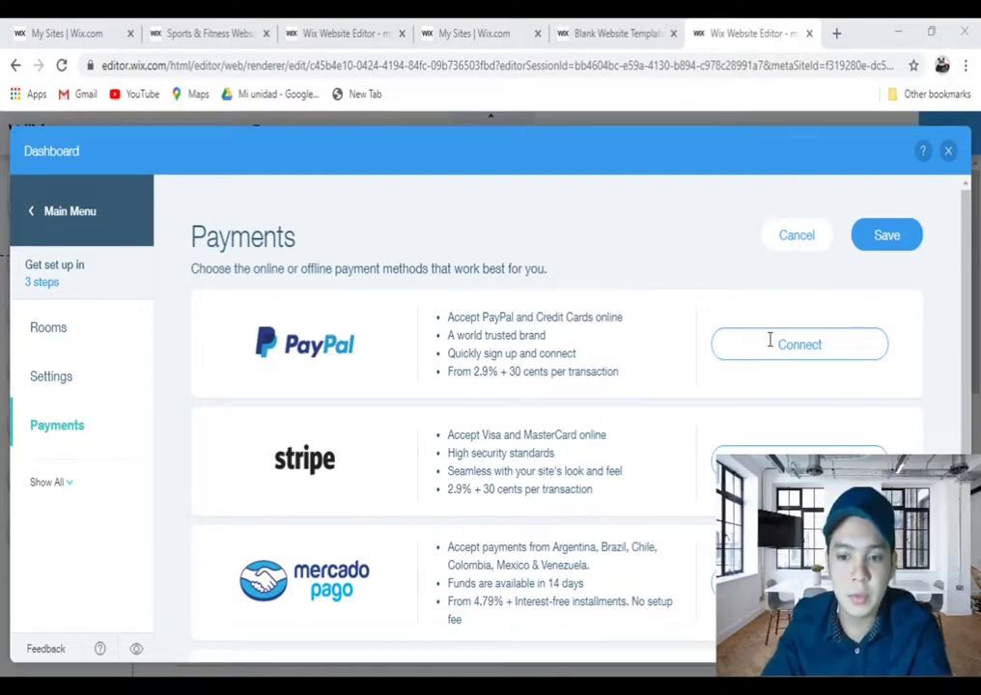
pyautogui.scroll(-3, 770, 340)
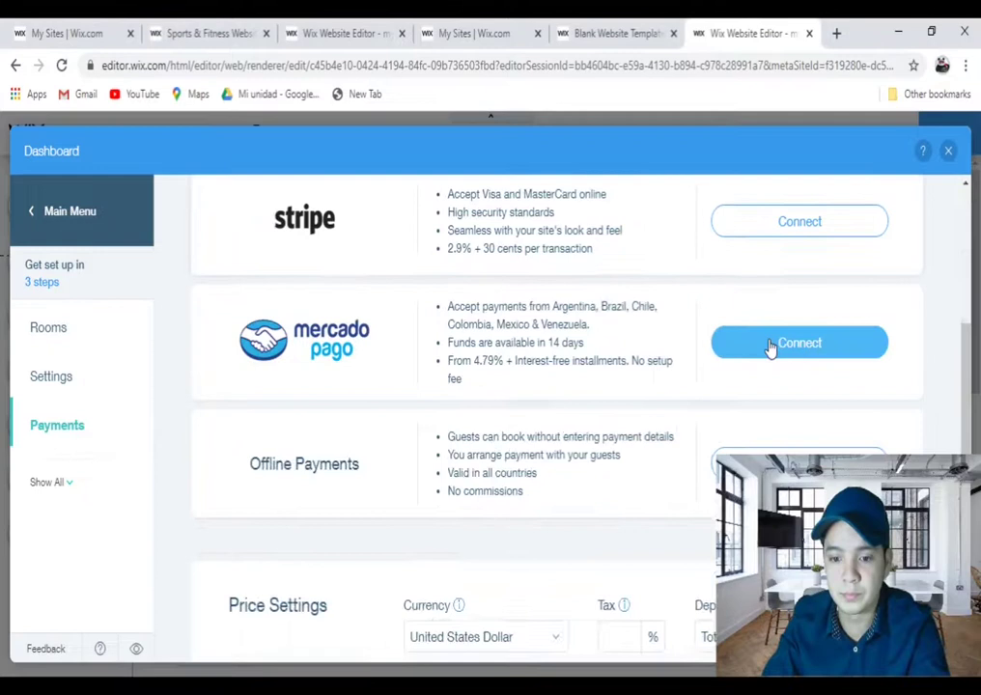
pyautogui.click(773, 456)
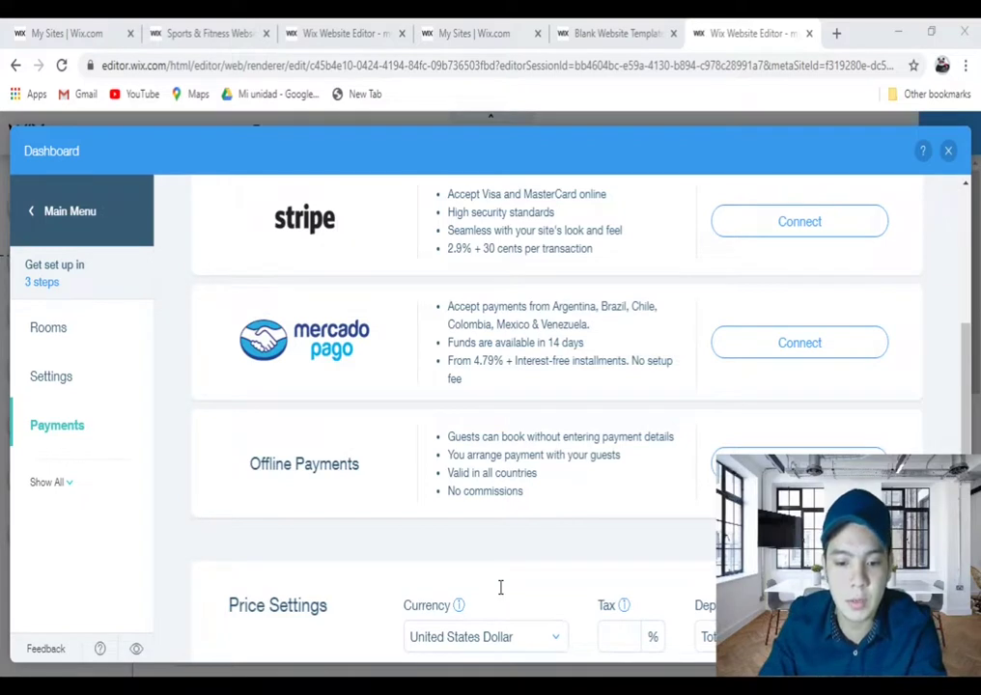
pyautogui.scroll(-1, 500, 587)
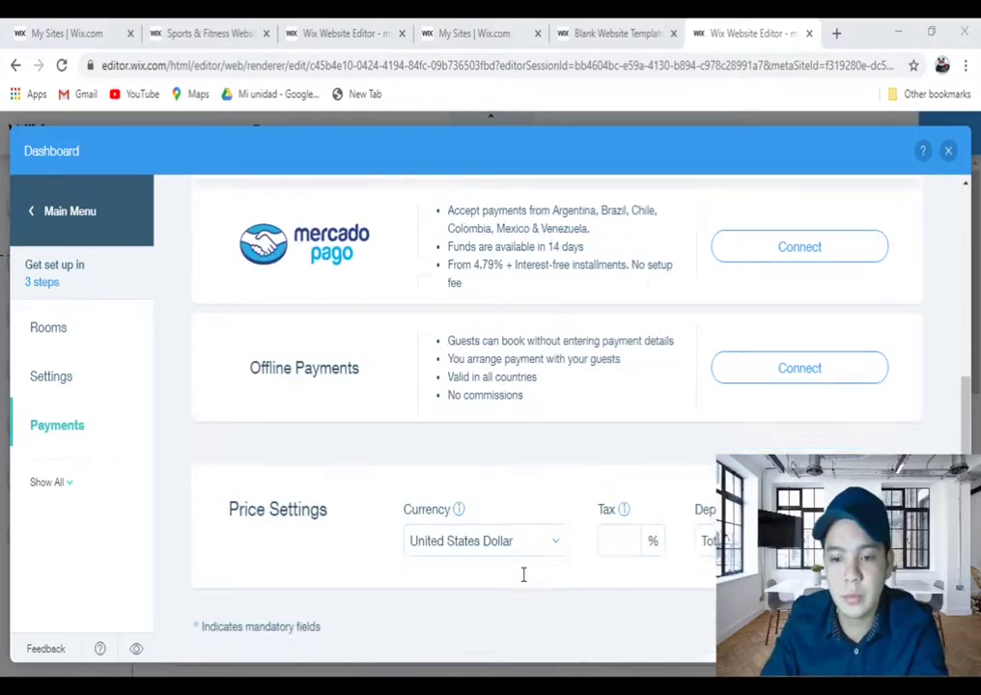